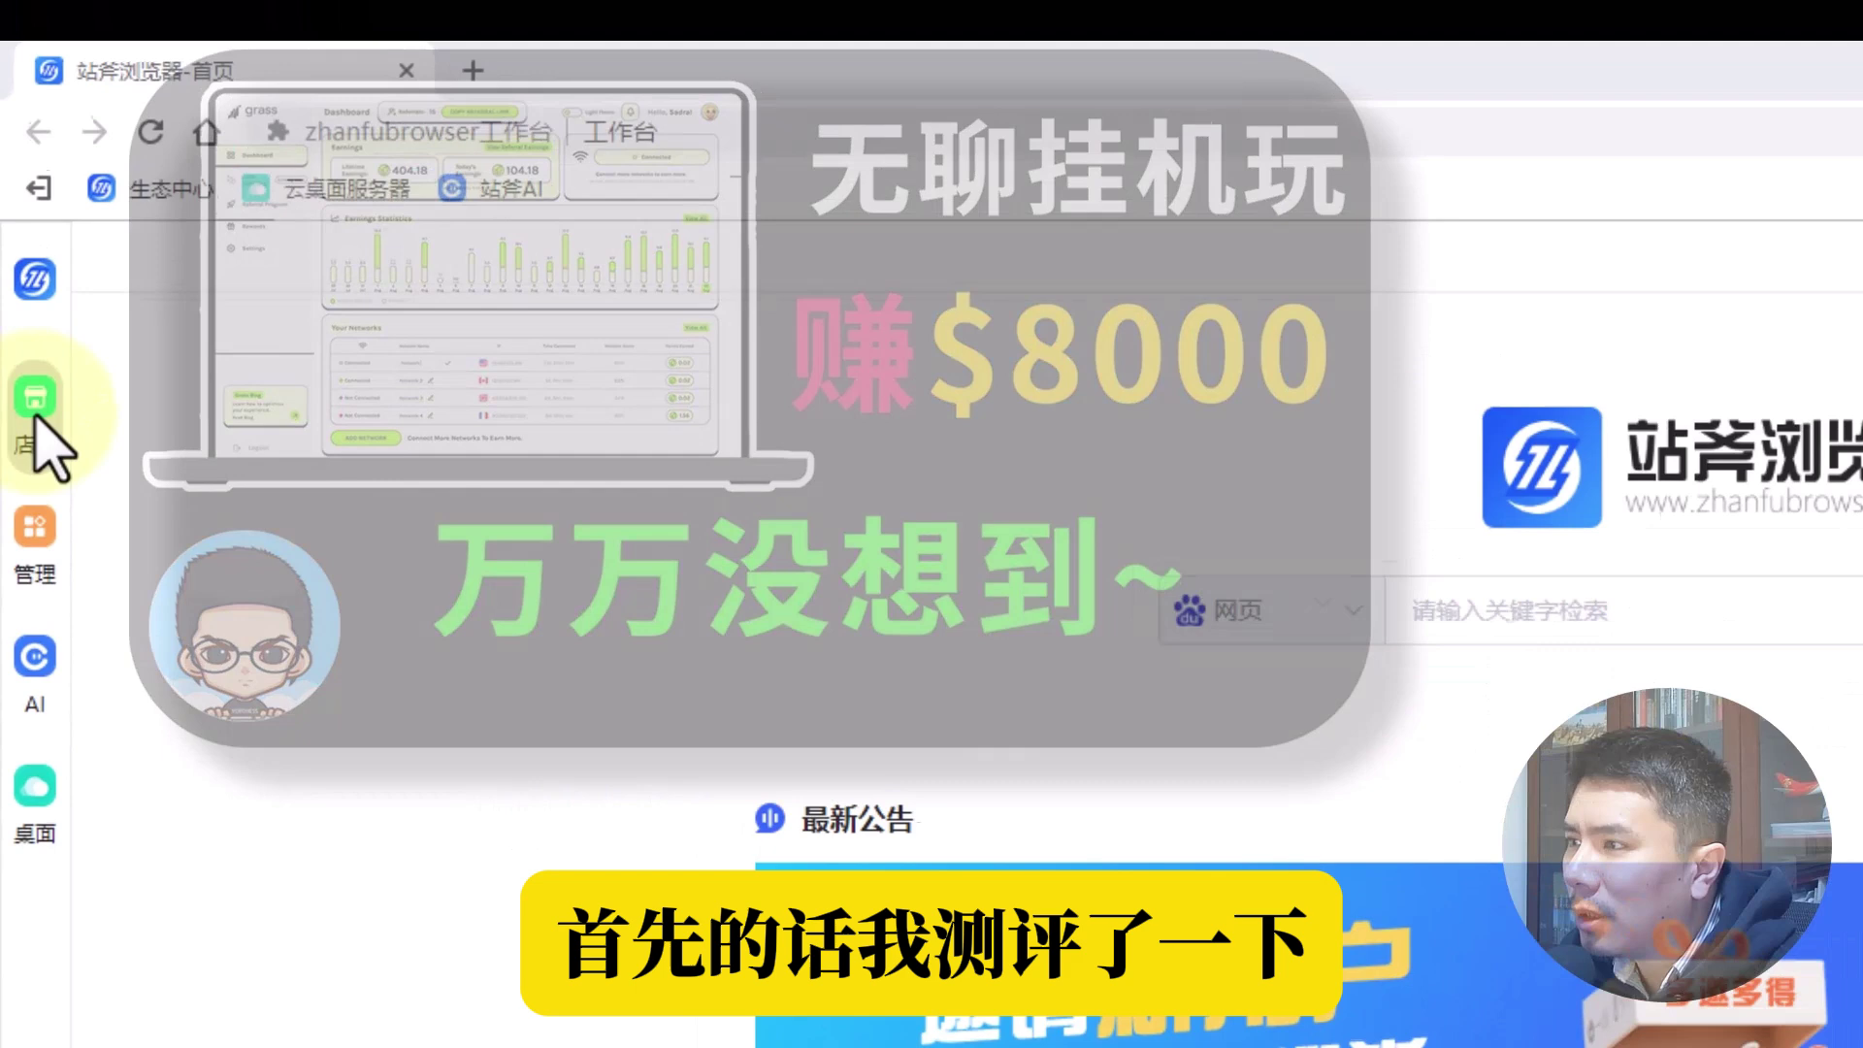
View the store section, open the management section and dismiss the enterprise real-name verification notice.
{"action": "left_click", "coordinate": [22, 236]}
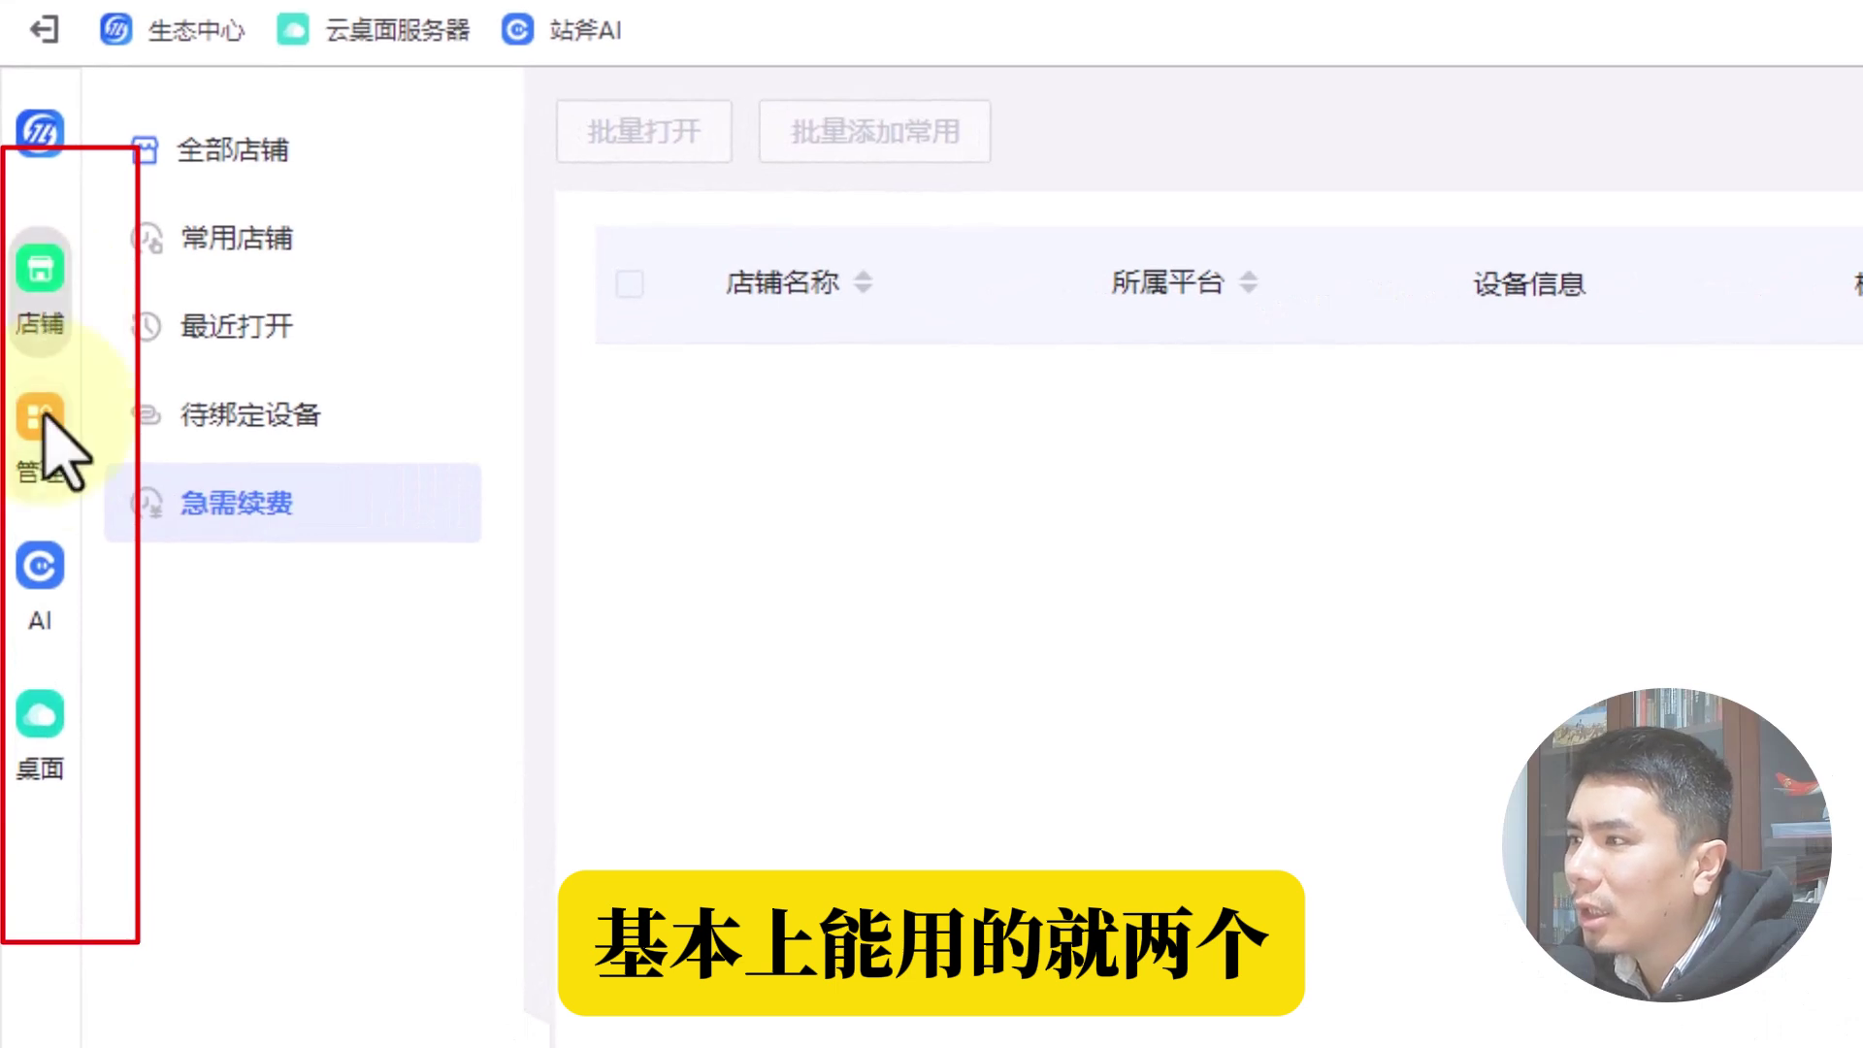
{"action": "left_click", "coordinate": [33, 428]}
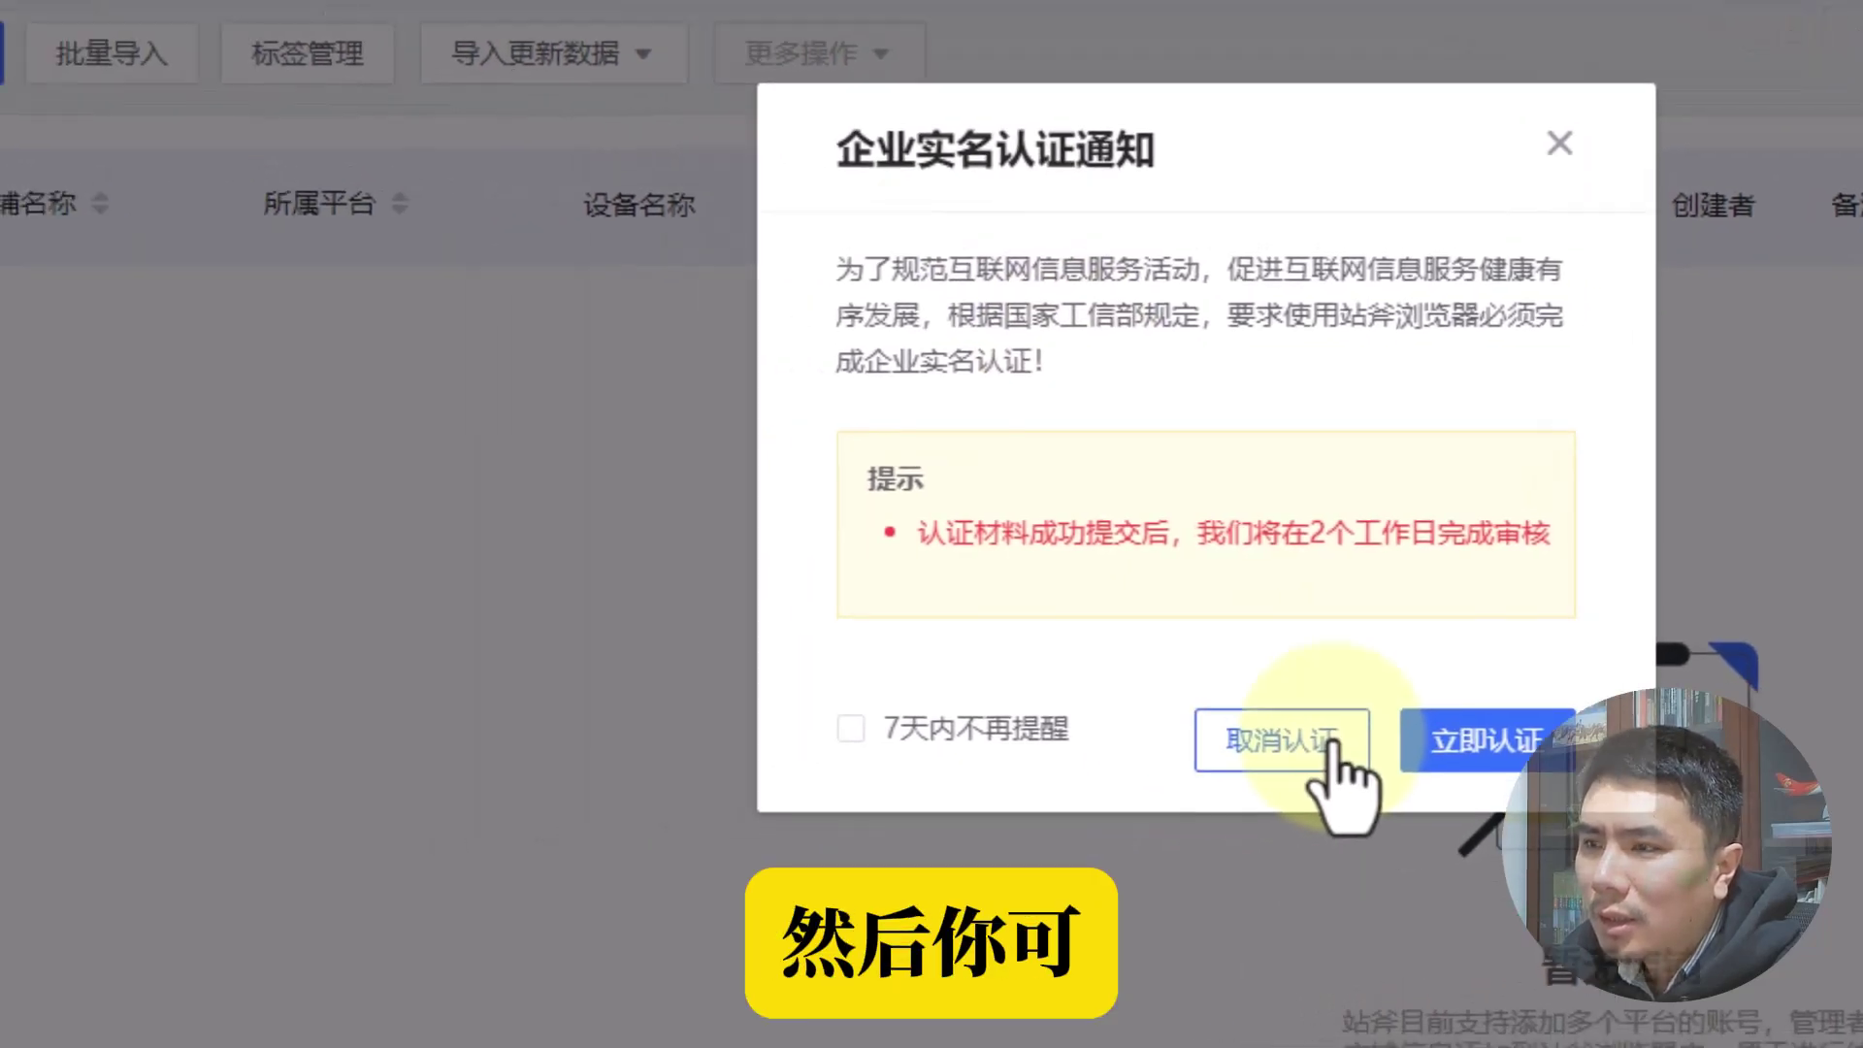
{"action": "left_click", "coordinate": [1023, 768]}
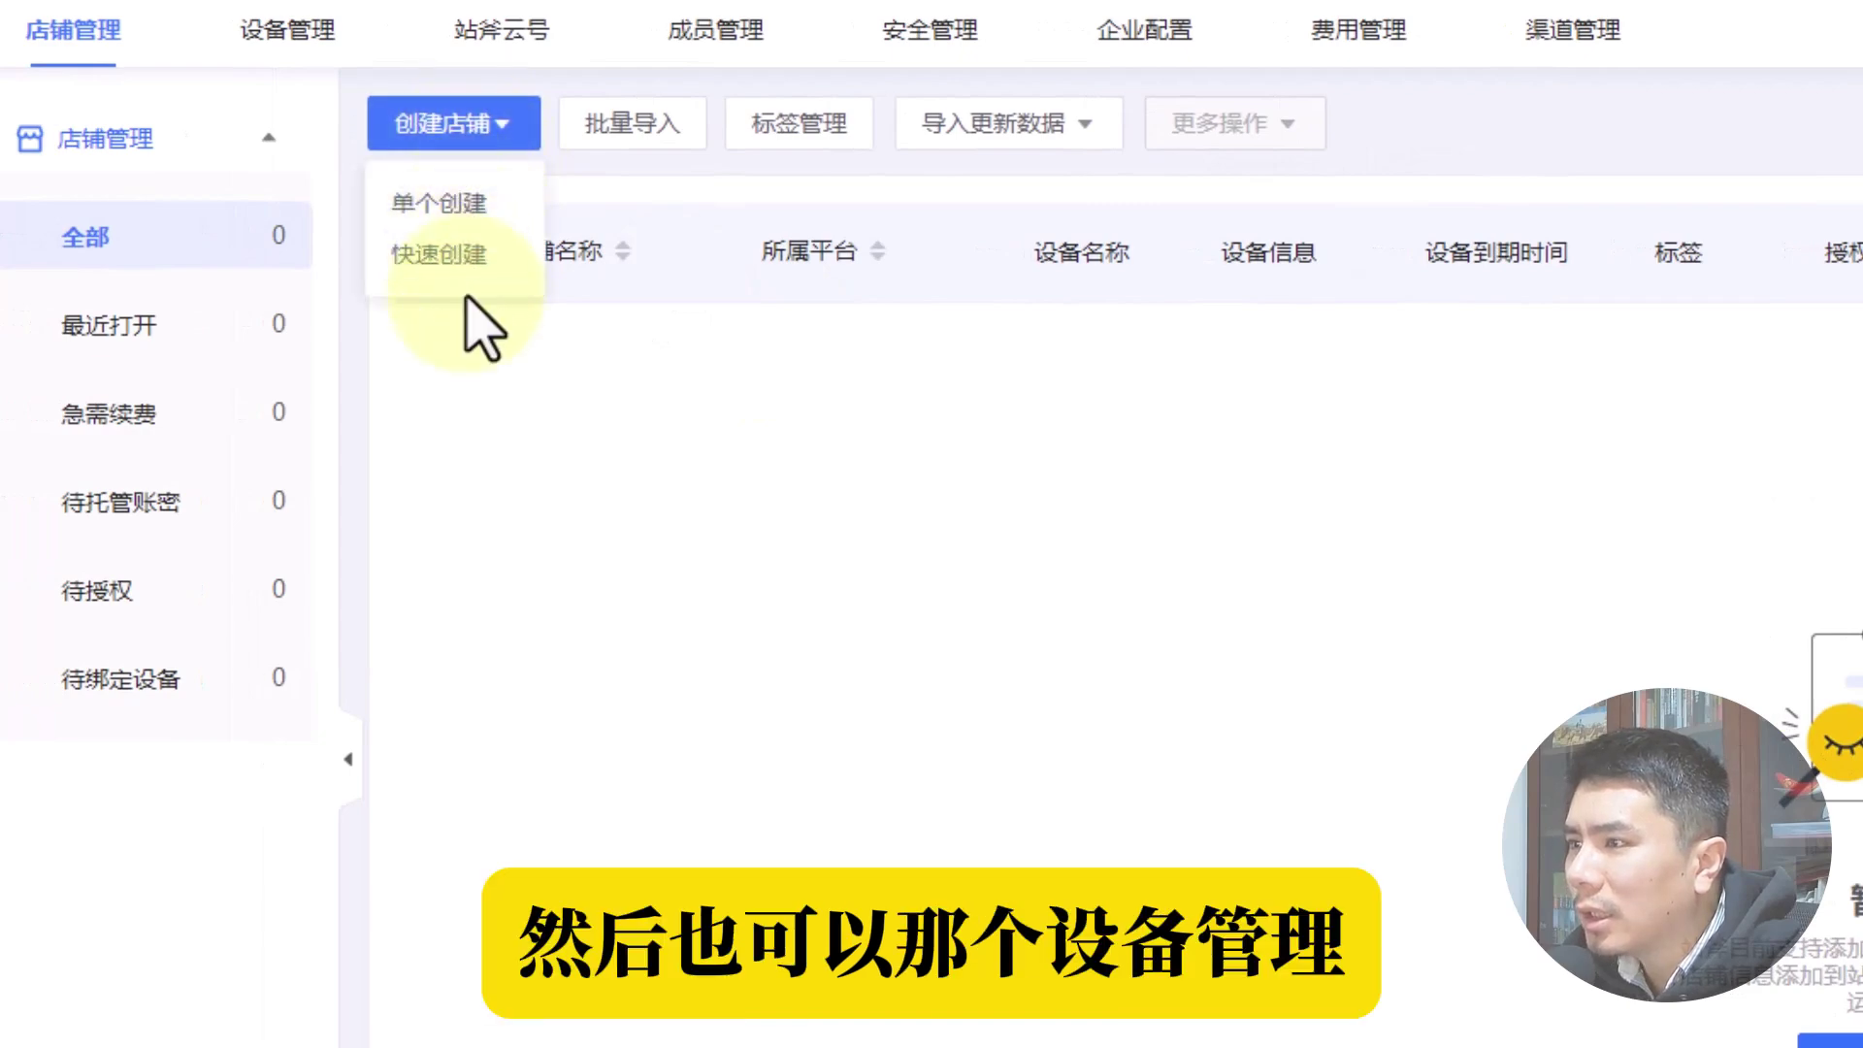
Open the device service purchase form from device management and compare the 宽带, 本地设备 and 亚马逊专区 device types.
{"action": "left_click", "coordinate": [303, 37]}
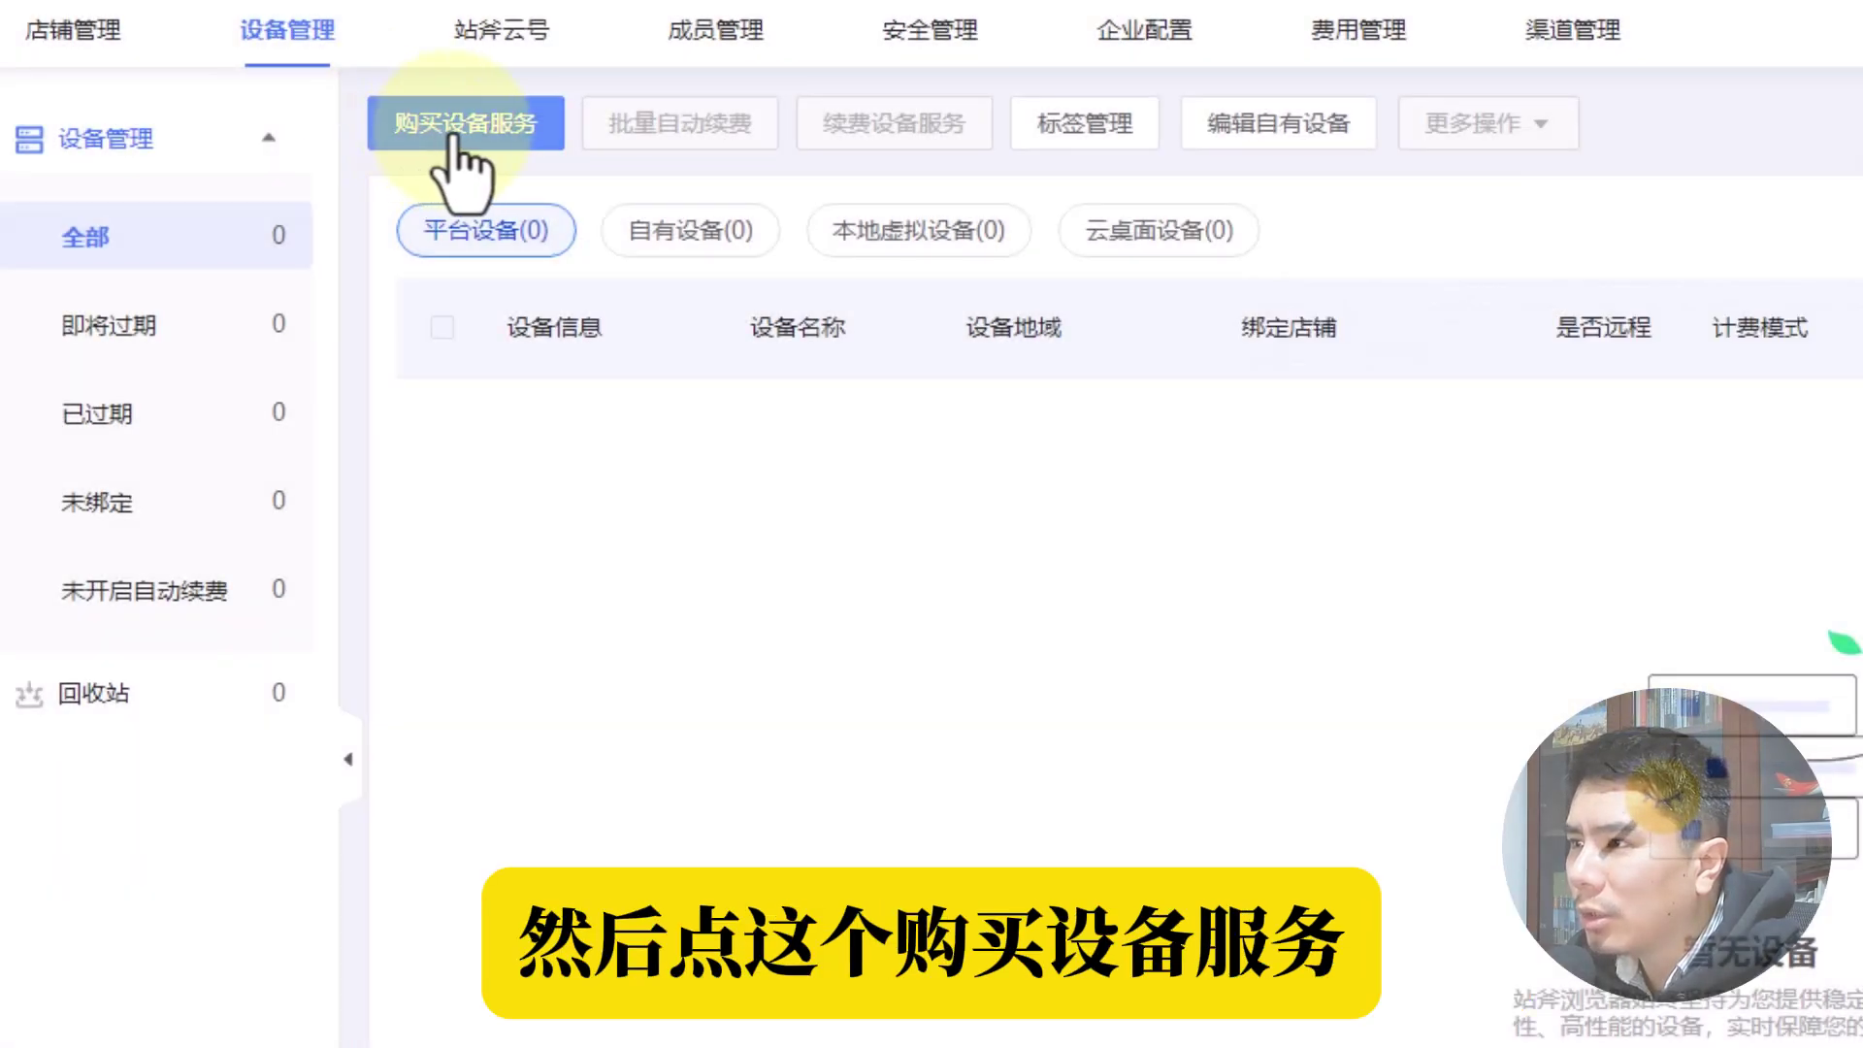
{"action": "left_click", "coordinate": [453, 136]}
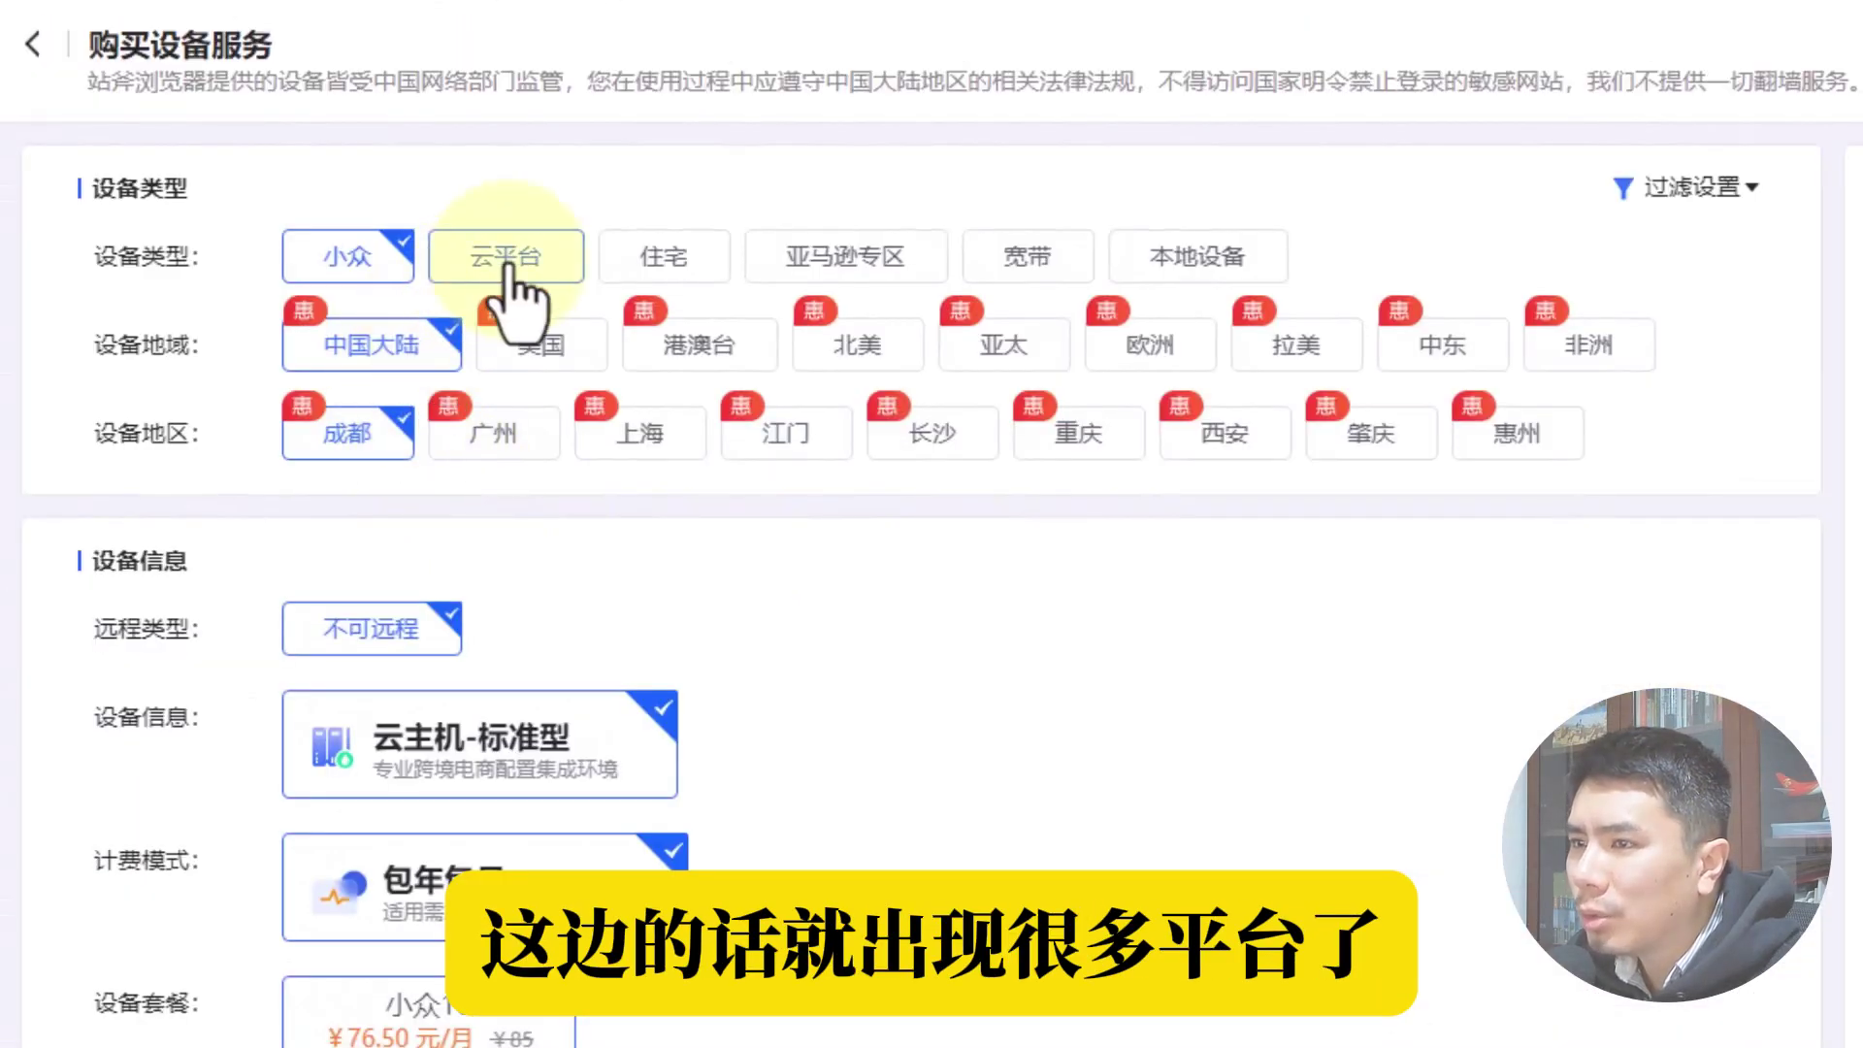
{"action": "left_click", "coordinate": [1030, 262]}
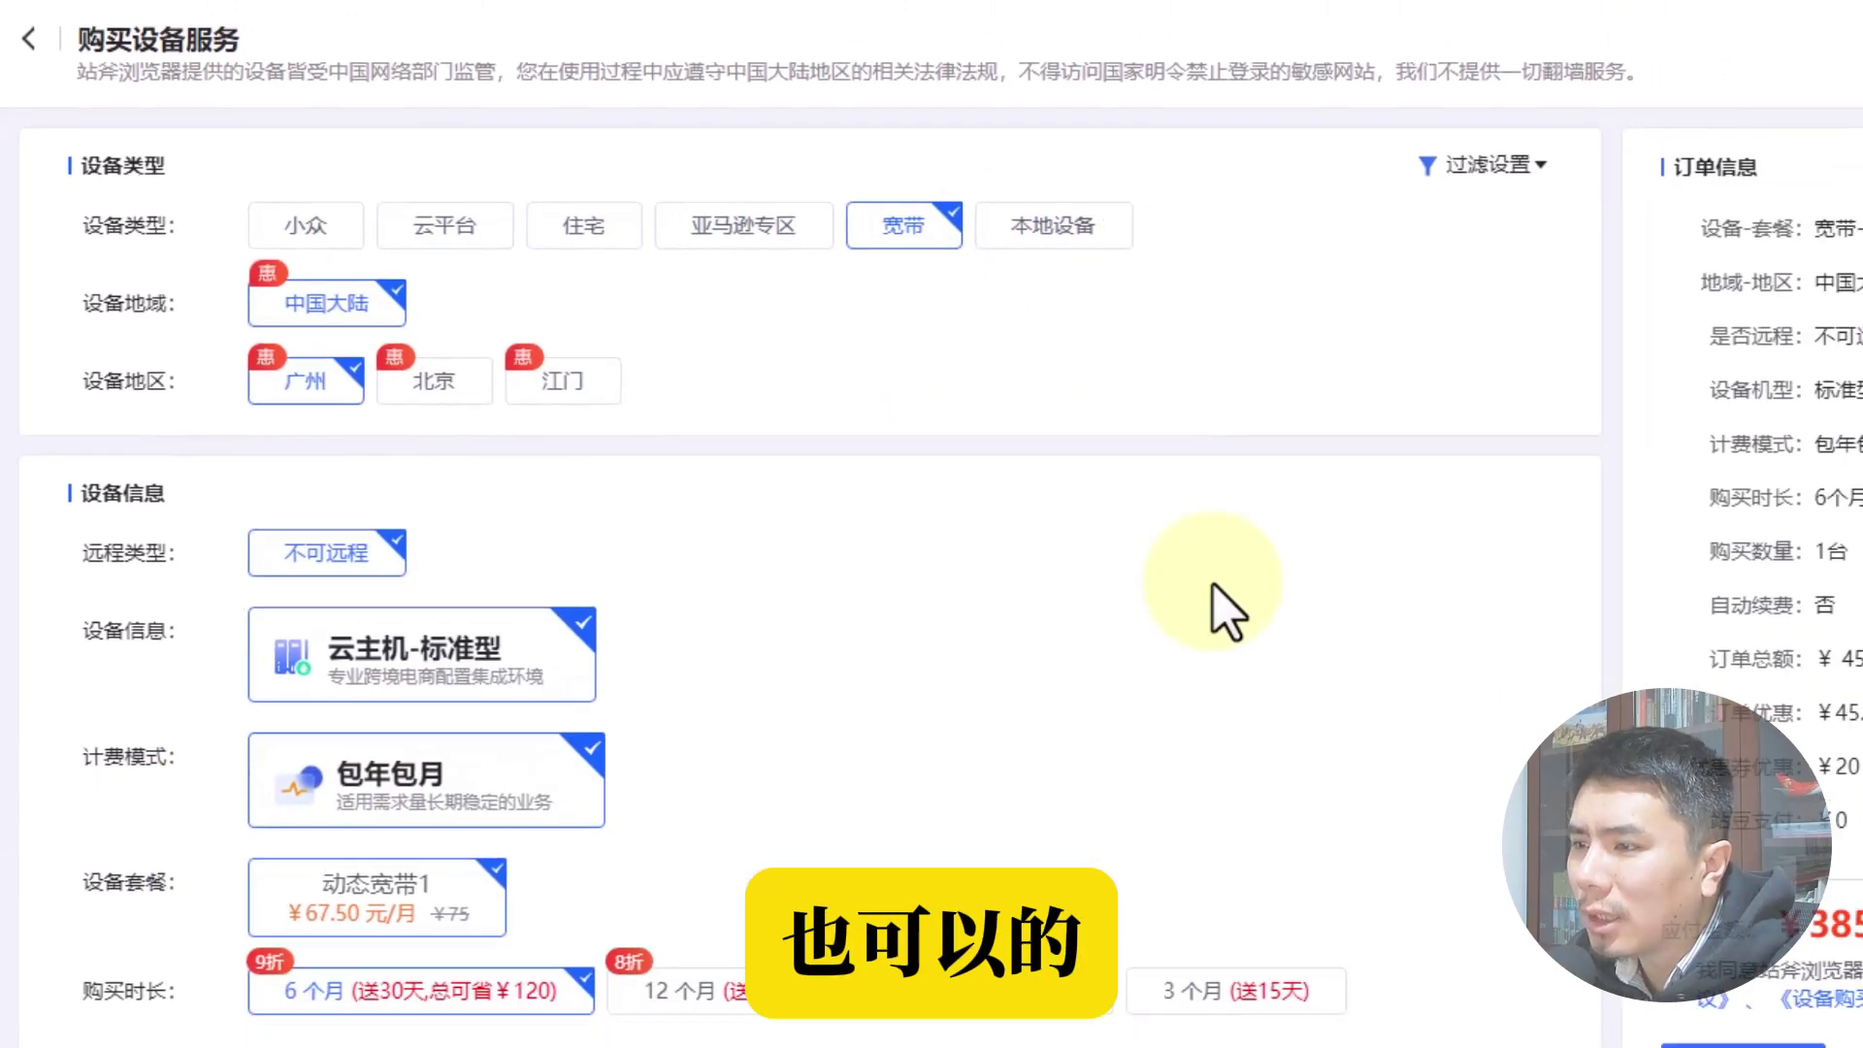
{"action": "left_click", "coordinate": [1044, 232]}
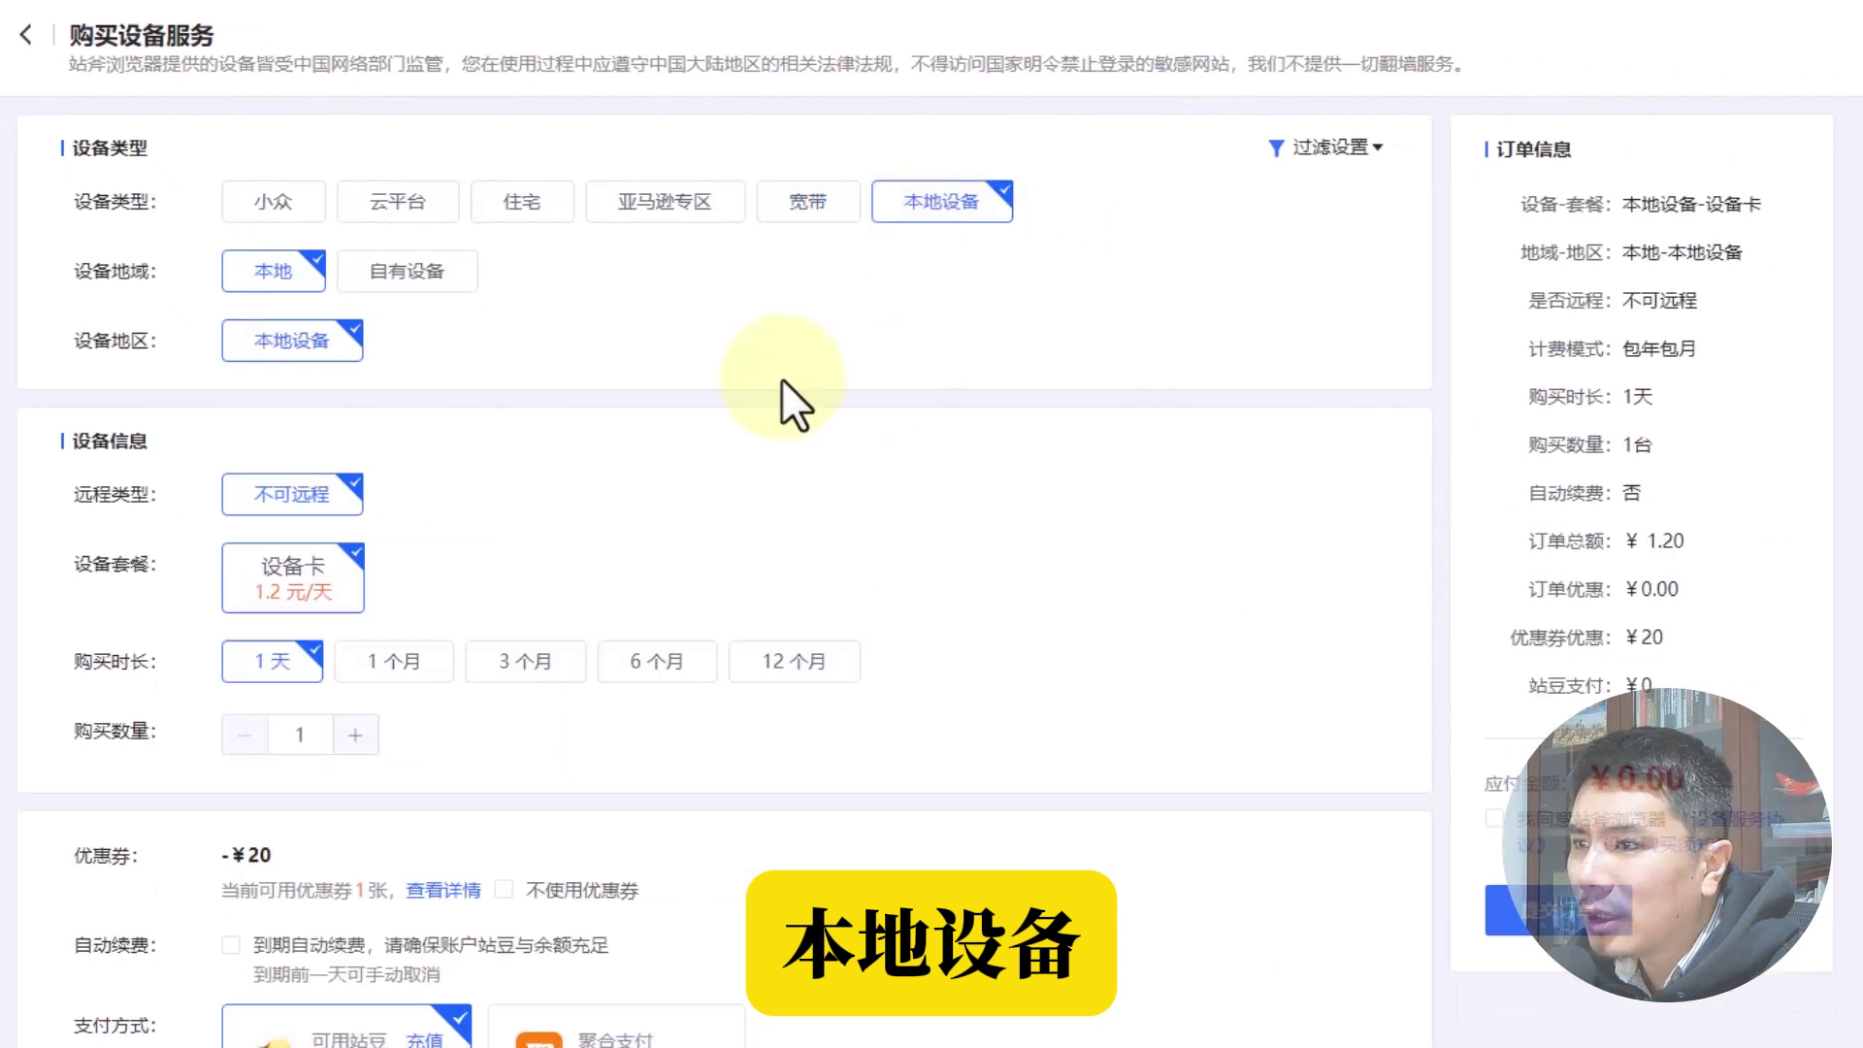
{"action": "left_click", "coordinate": [698, 216]}
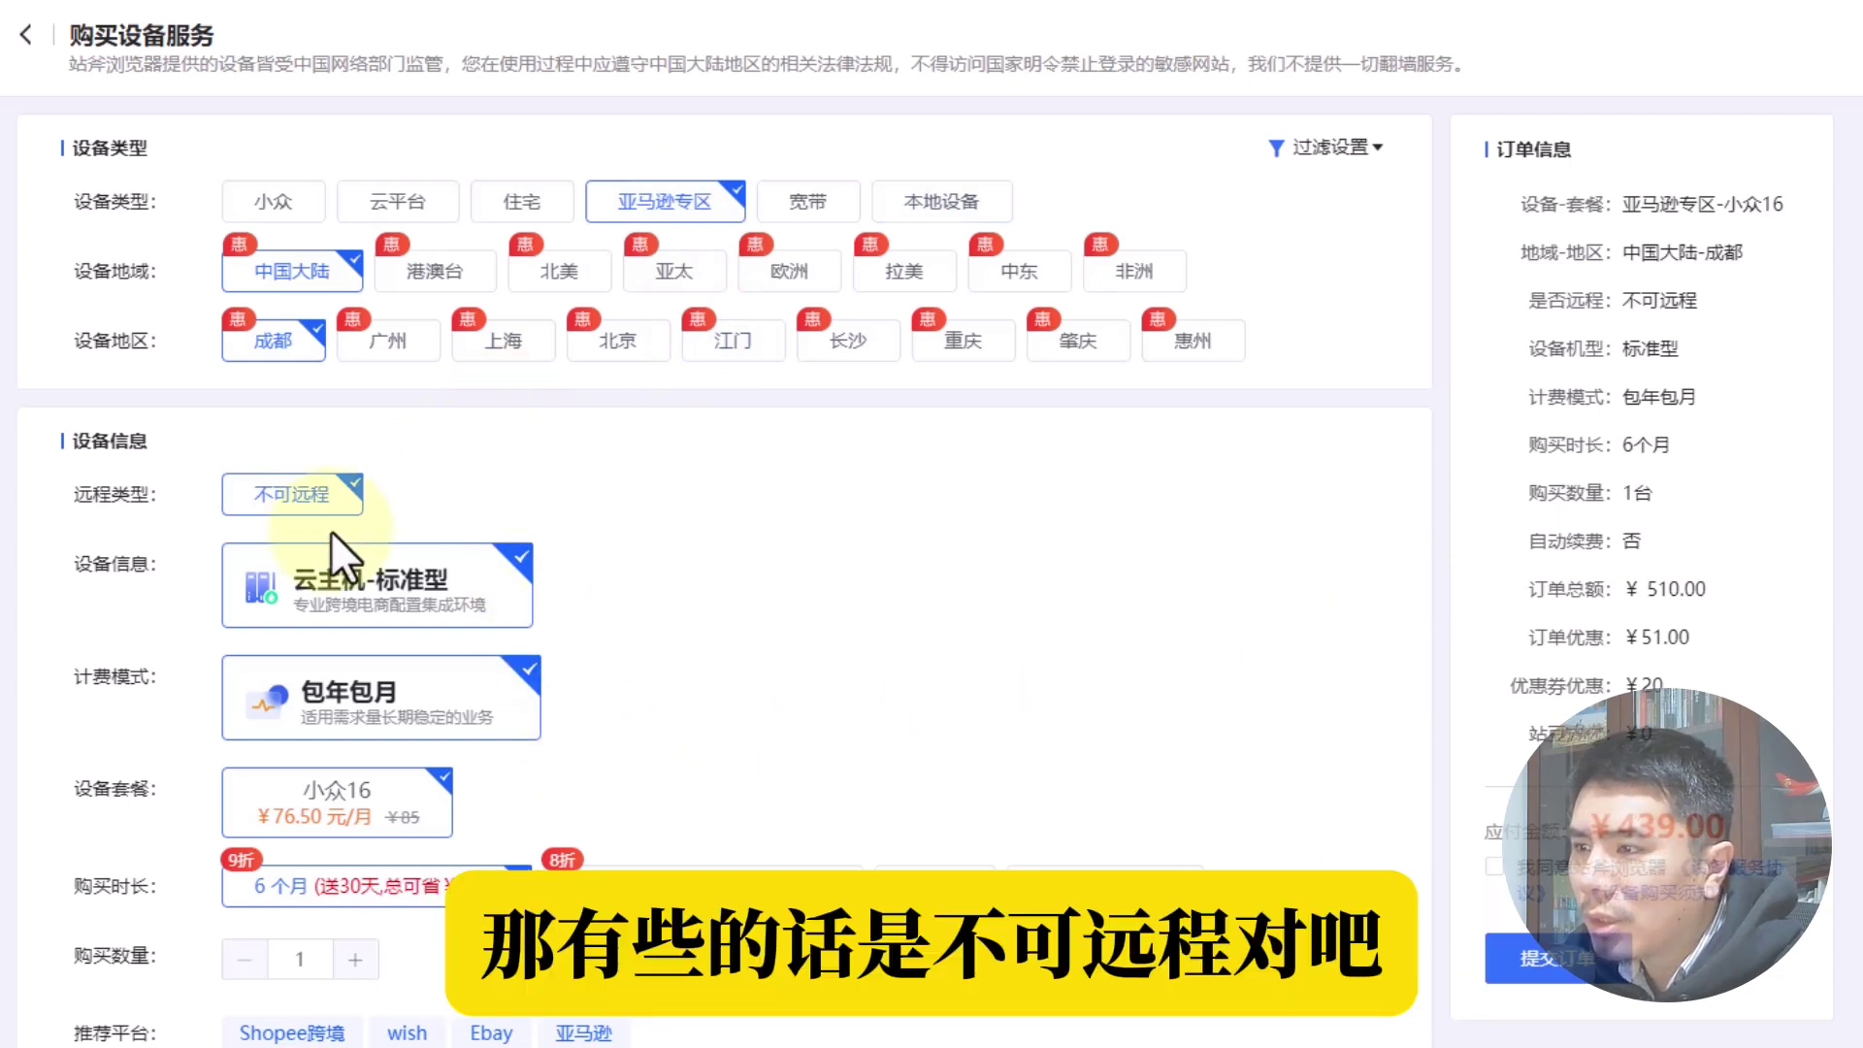
Select the 住宅 device type and browse its region options, including 港澳台, 北美, 亚太, 欧洲 and 拉美, finishing on 北美.
{"action": "left_click", "coordinate": [522, 206]}
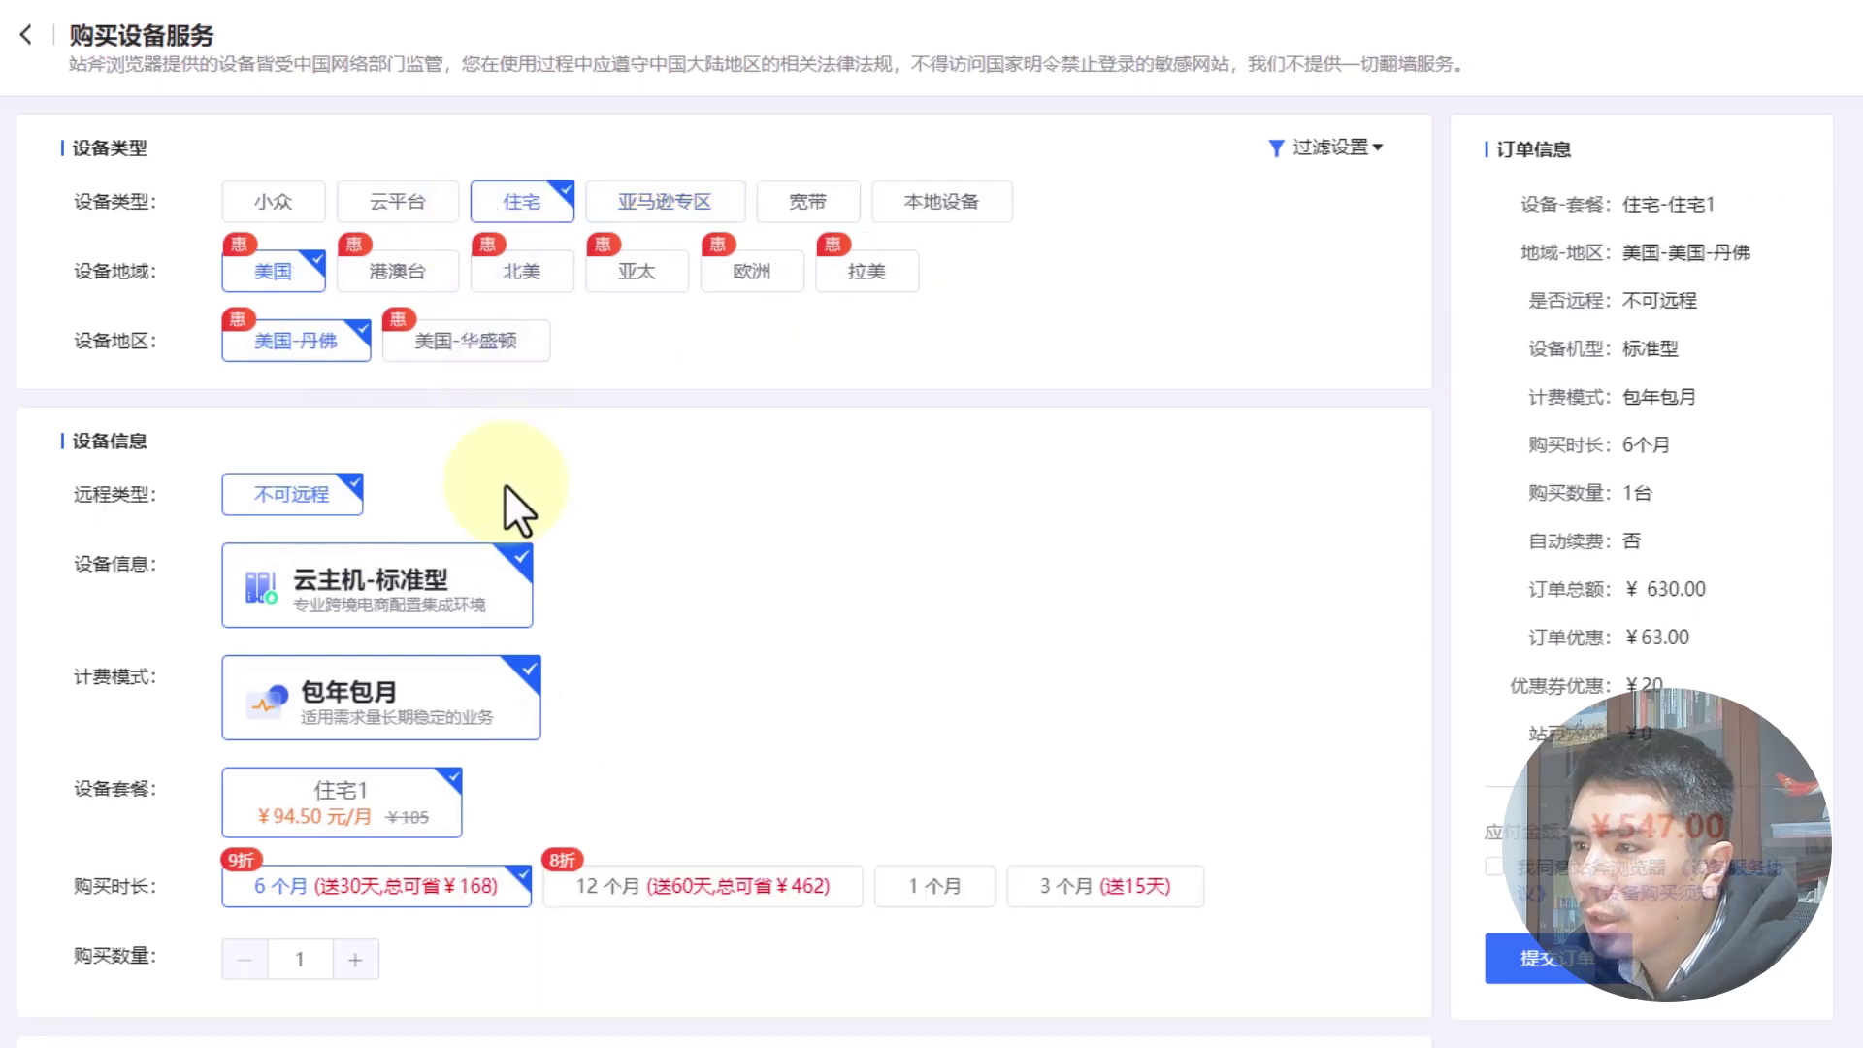
{"action": "left_click", "coordinate": [404, 276]}
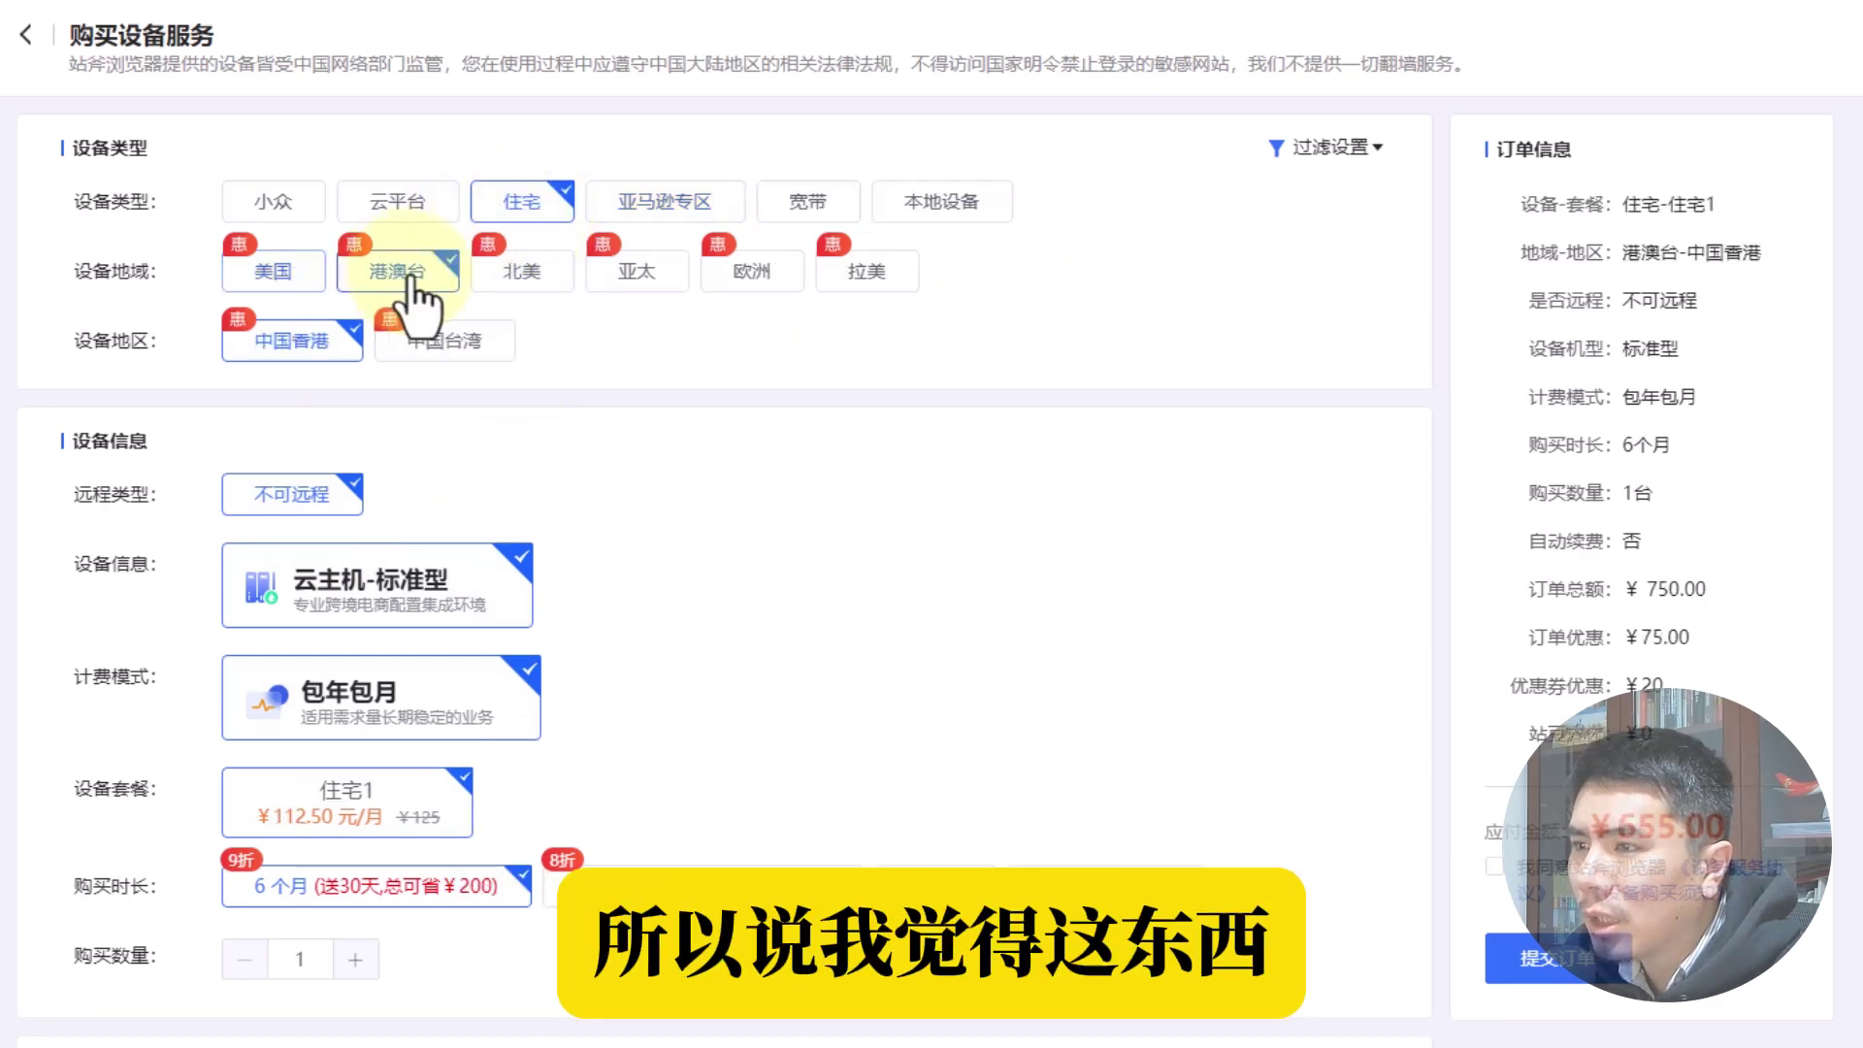
{"action": "left_click", "coordinate": [522, 273]}
{"action": "left_click", "coordinate": [636, 274]}
{"action": "left_click", "coordinate": [737, 276]}
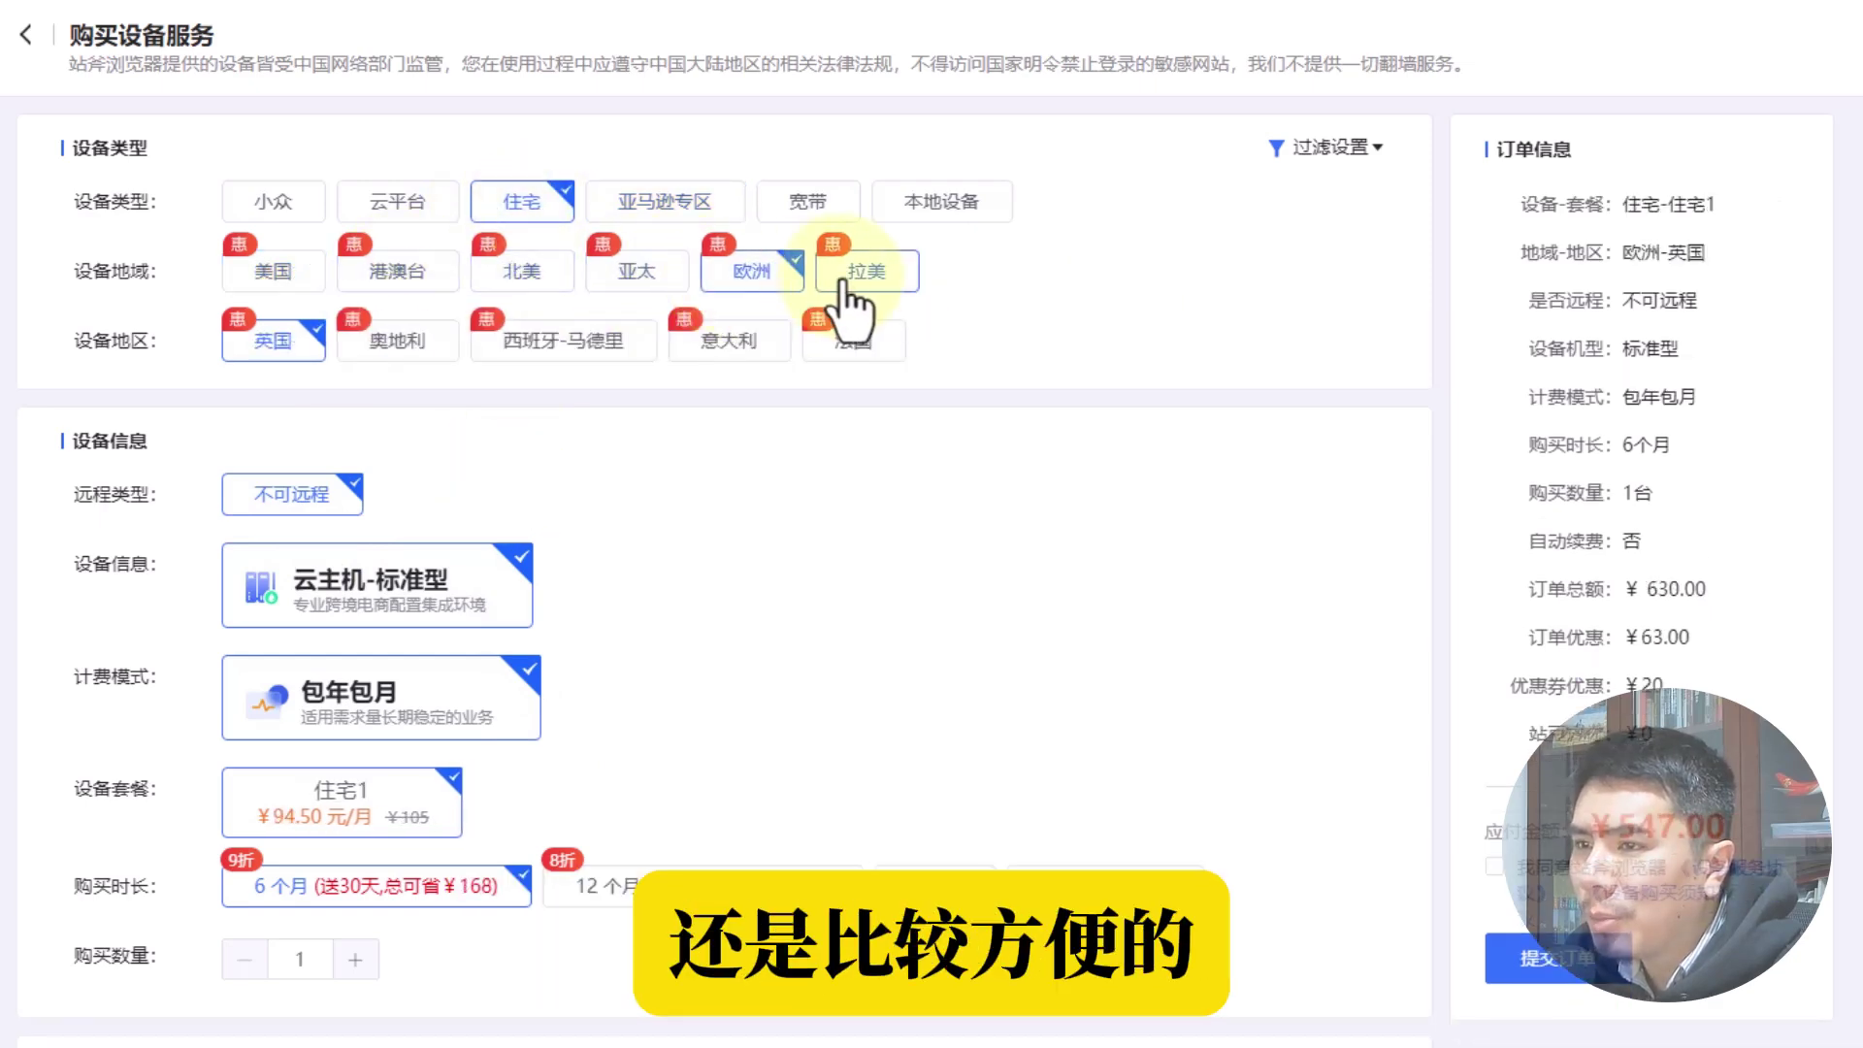
{"action": "left_click", "coordinate": [859, 276]}
{"action": "left_click", "coordinate": [398, 274]}
{"action": "left_click", "coordinate": [313, 234]}
{"action": "left_click", "coordinate": [457, 234]}
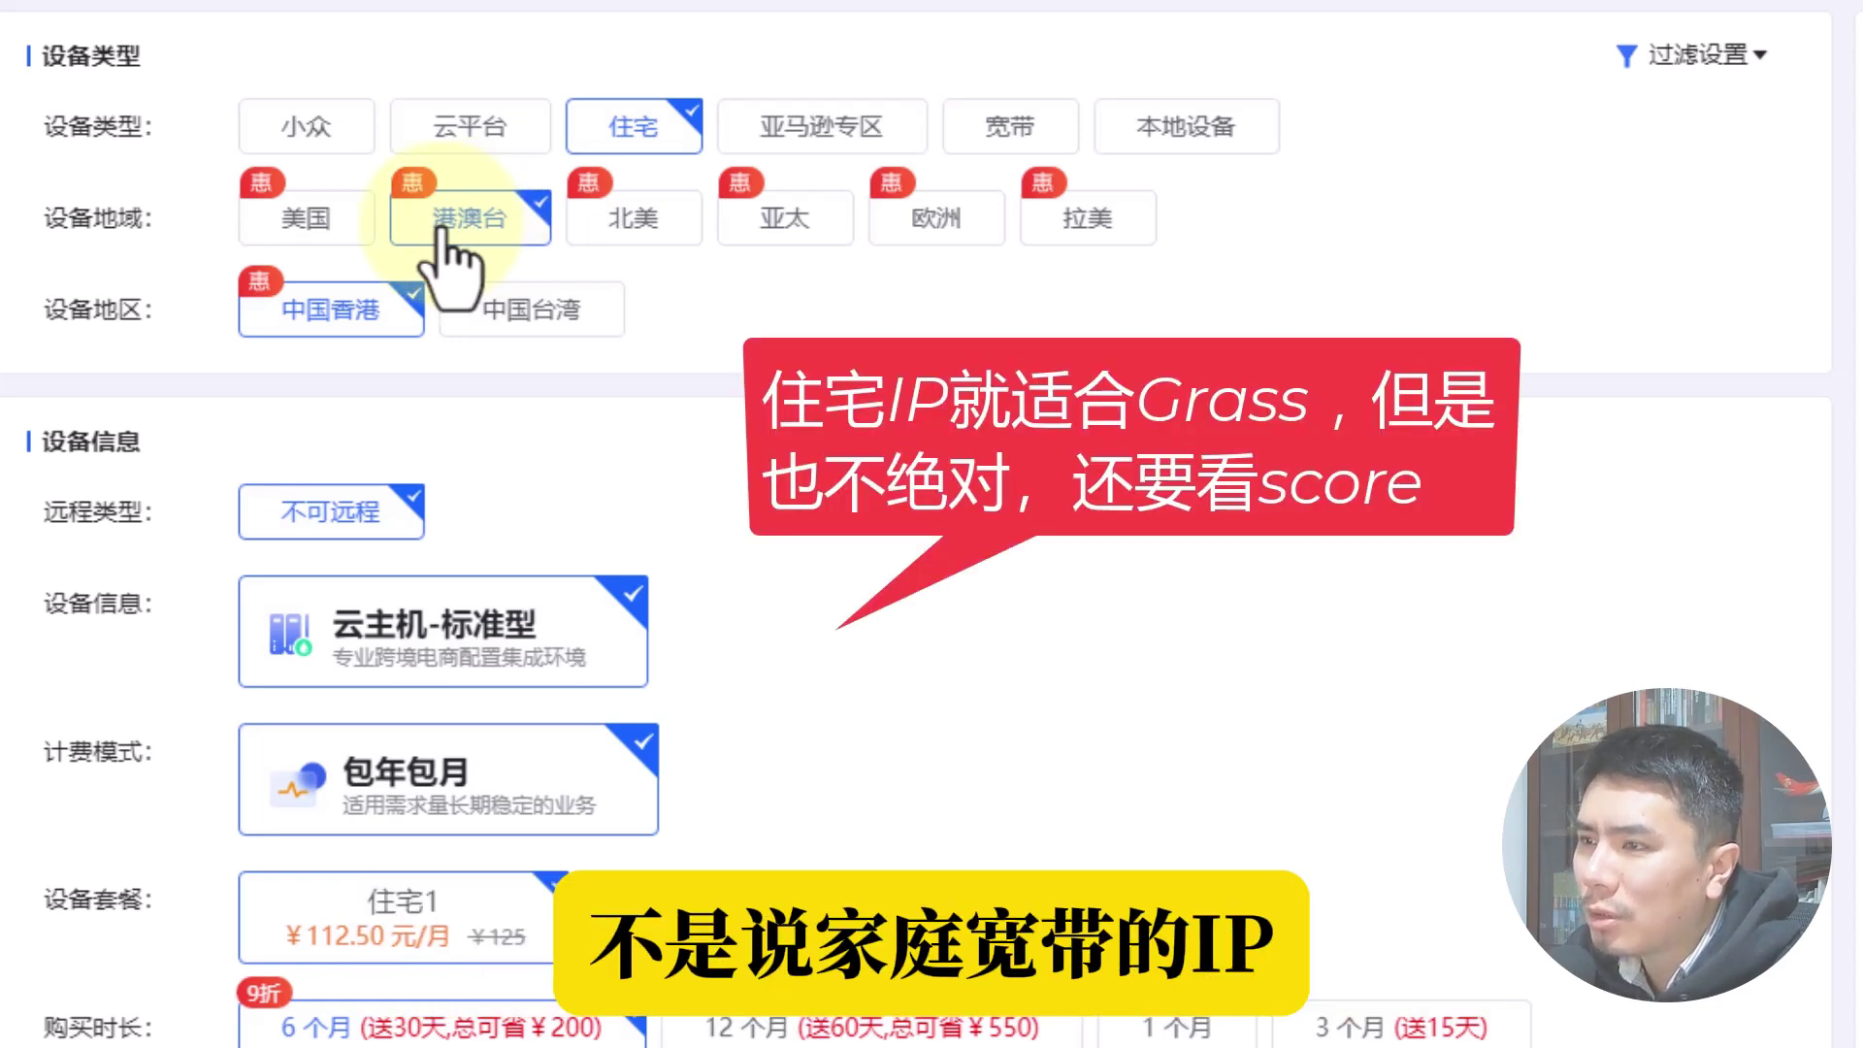
{"action": "left_click", "coordinate": [623, 233]}
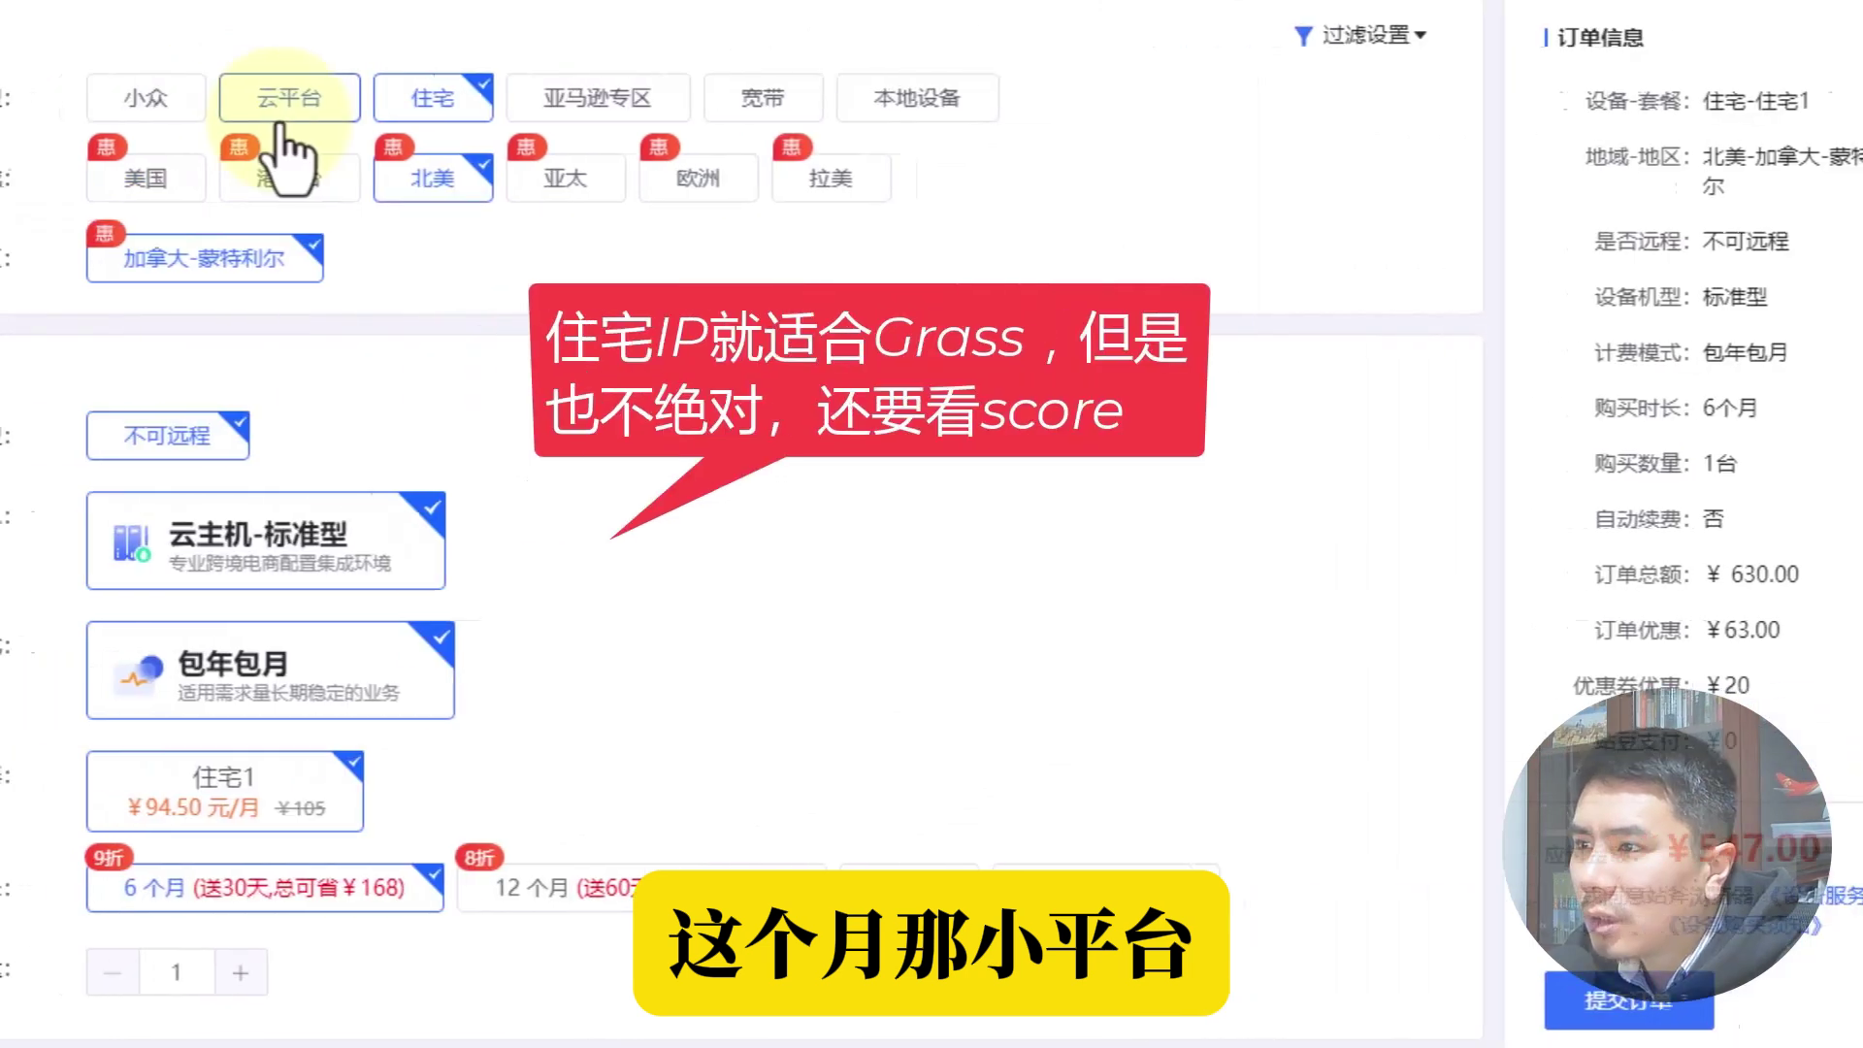
Switch the device type to 云平台 and browse its 中国大陆 areas, including 乌兰察布, 广东河源 and 青岛.
{"action": "left_click", "coordinate": [287, 107]}
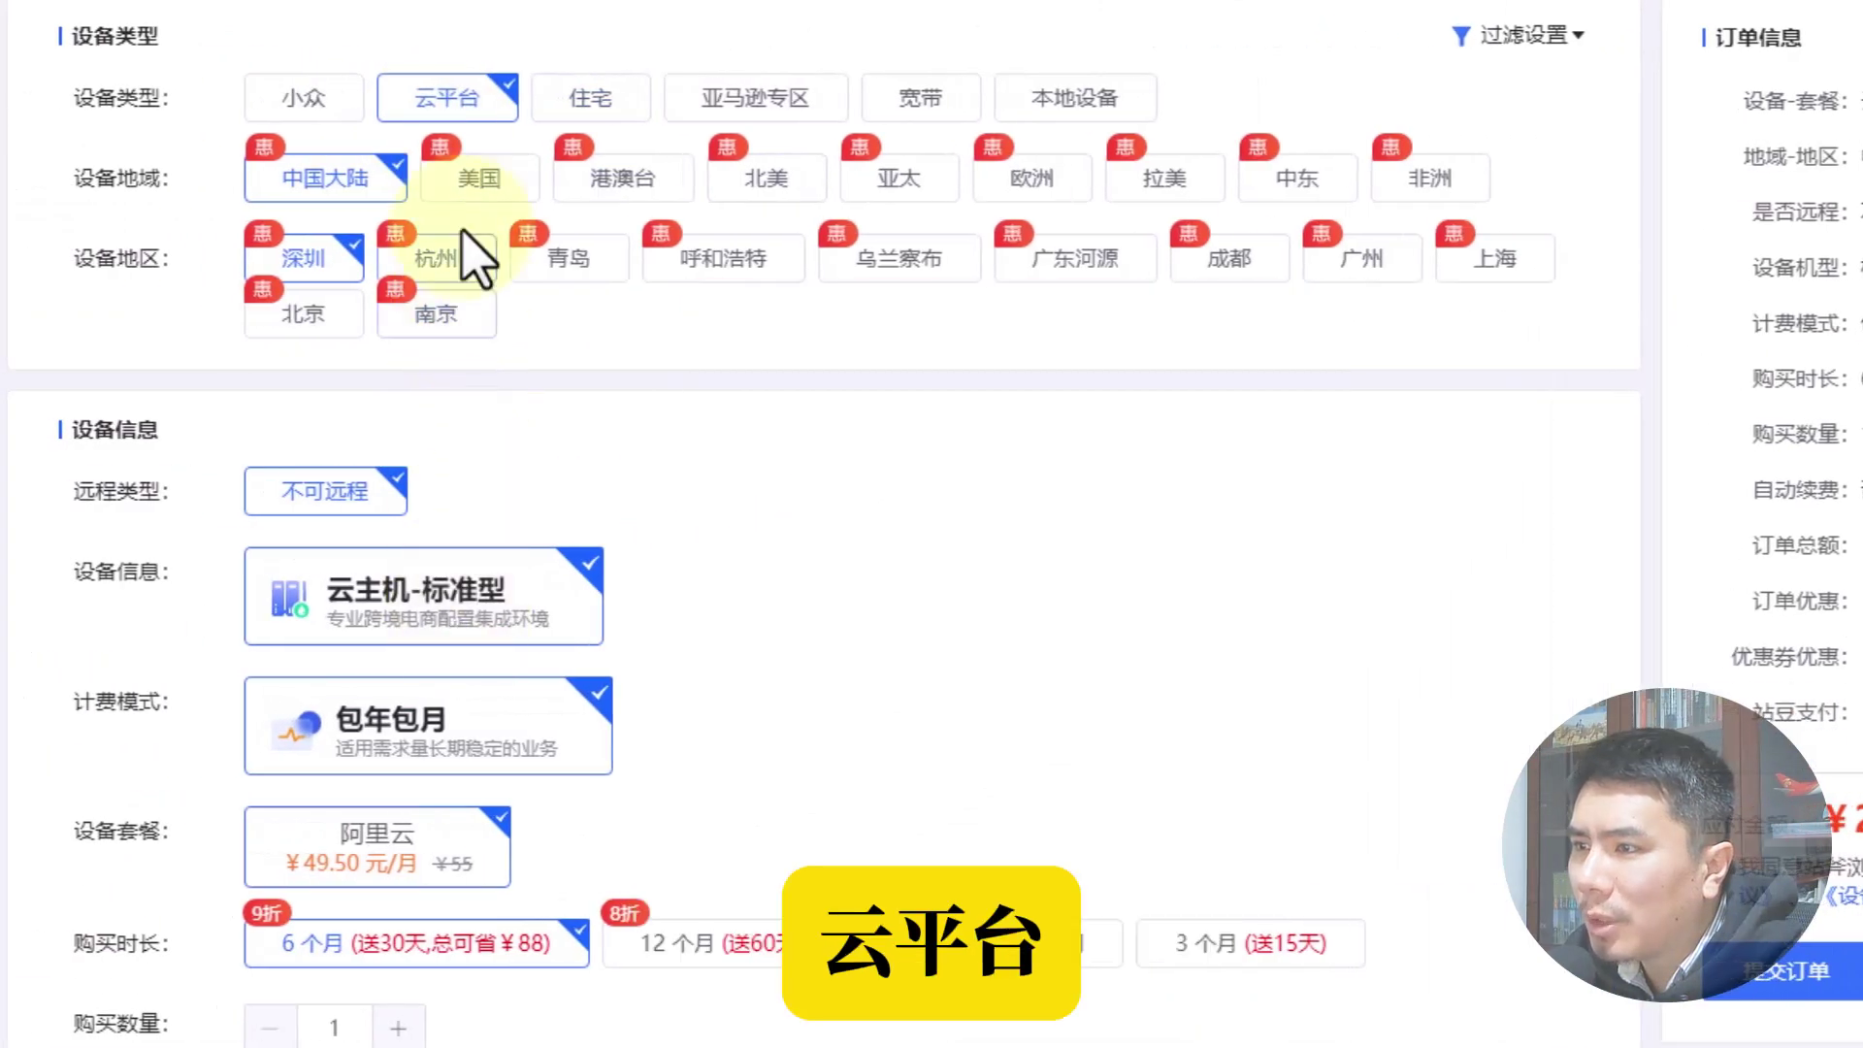
{"action": "left_click", "coordinate": [473, 194]}
{"action": "left_click", "coordinate": [336, 188]}
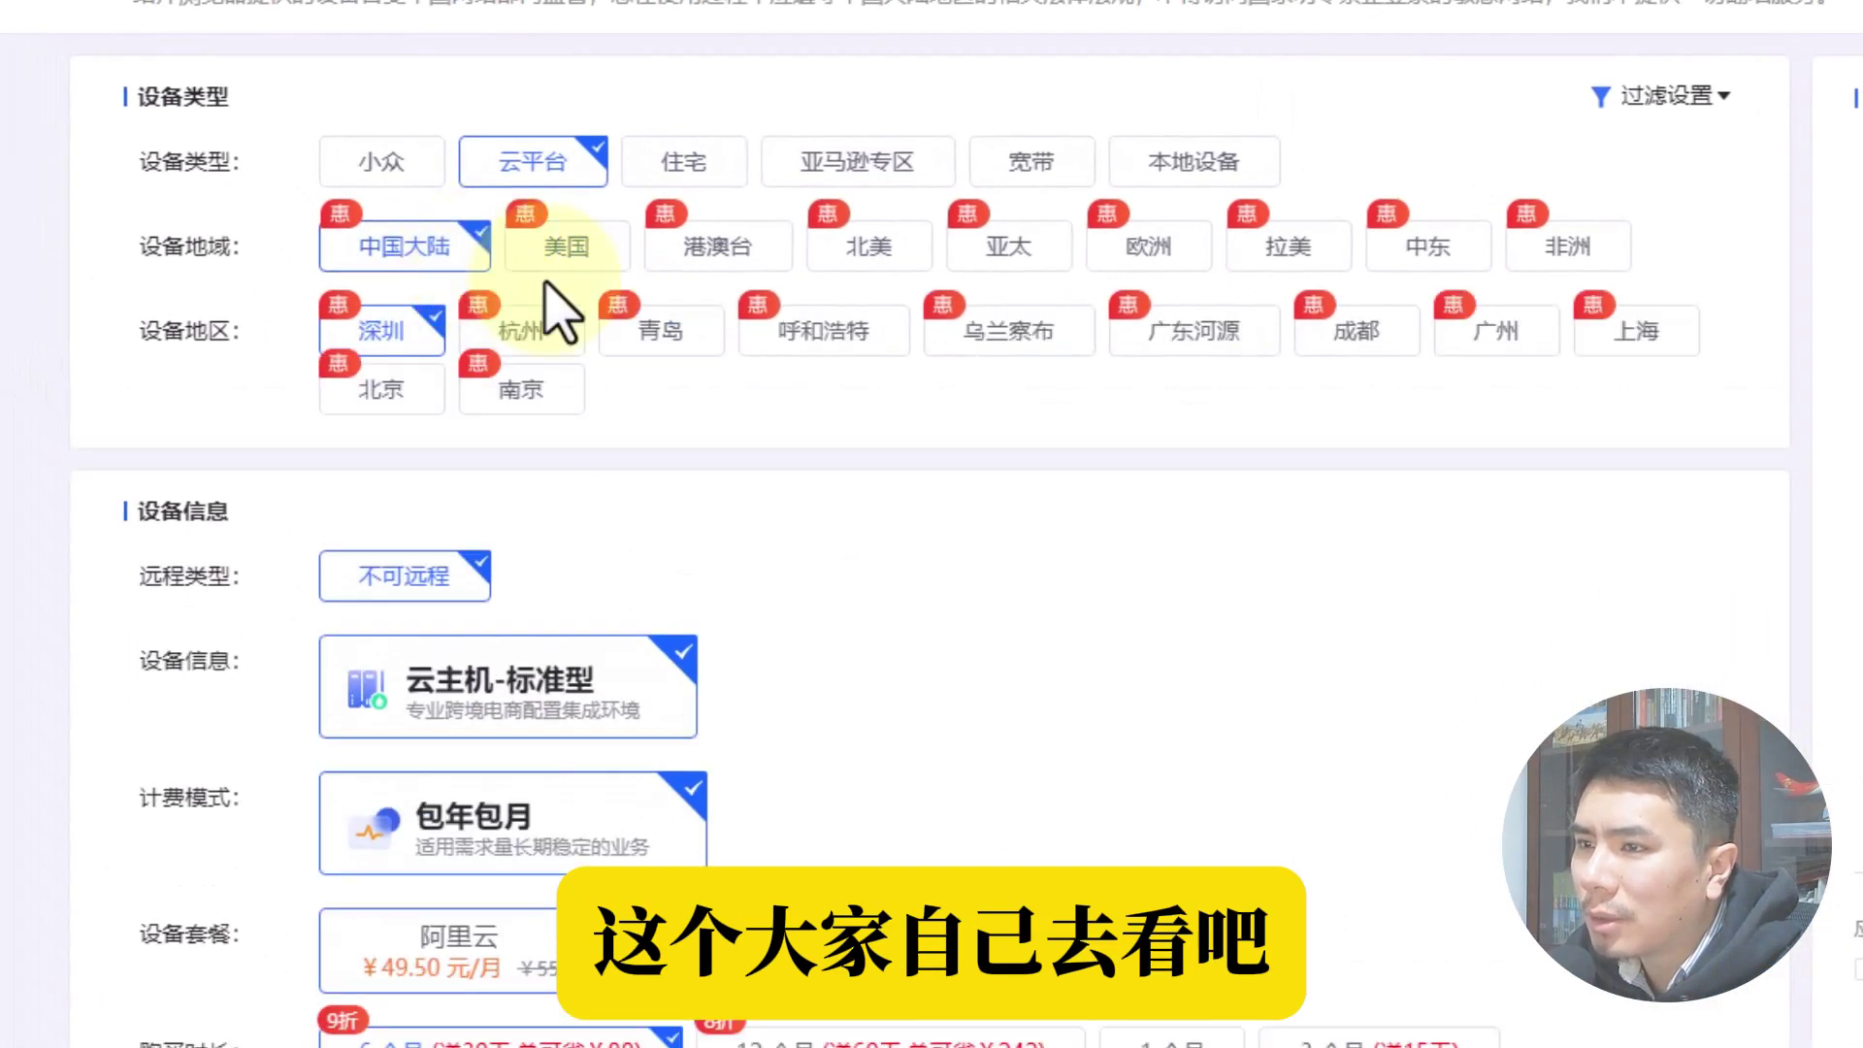
{"action": "left_click", "coordinate": [1001, 350]}
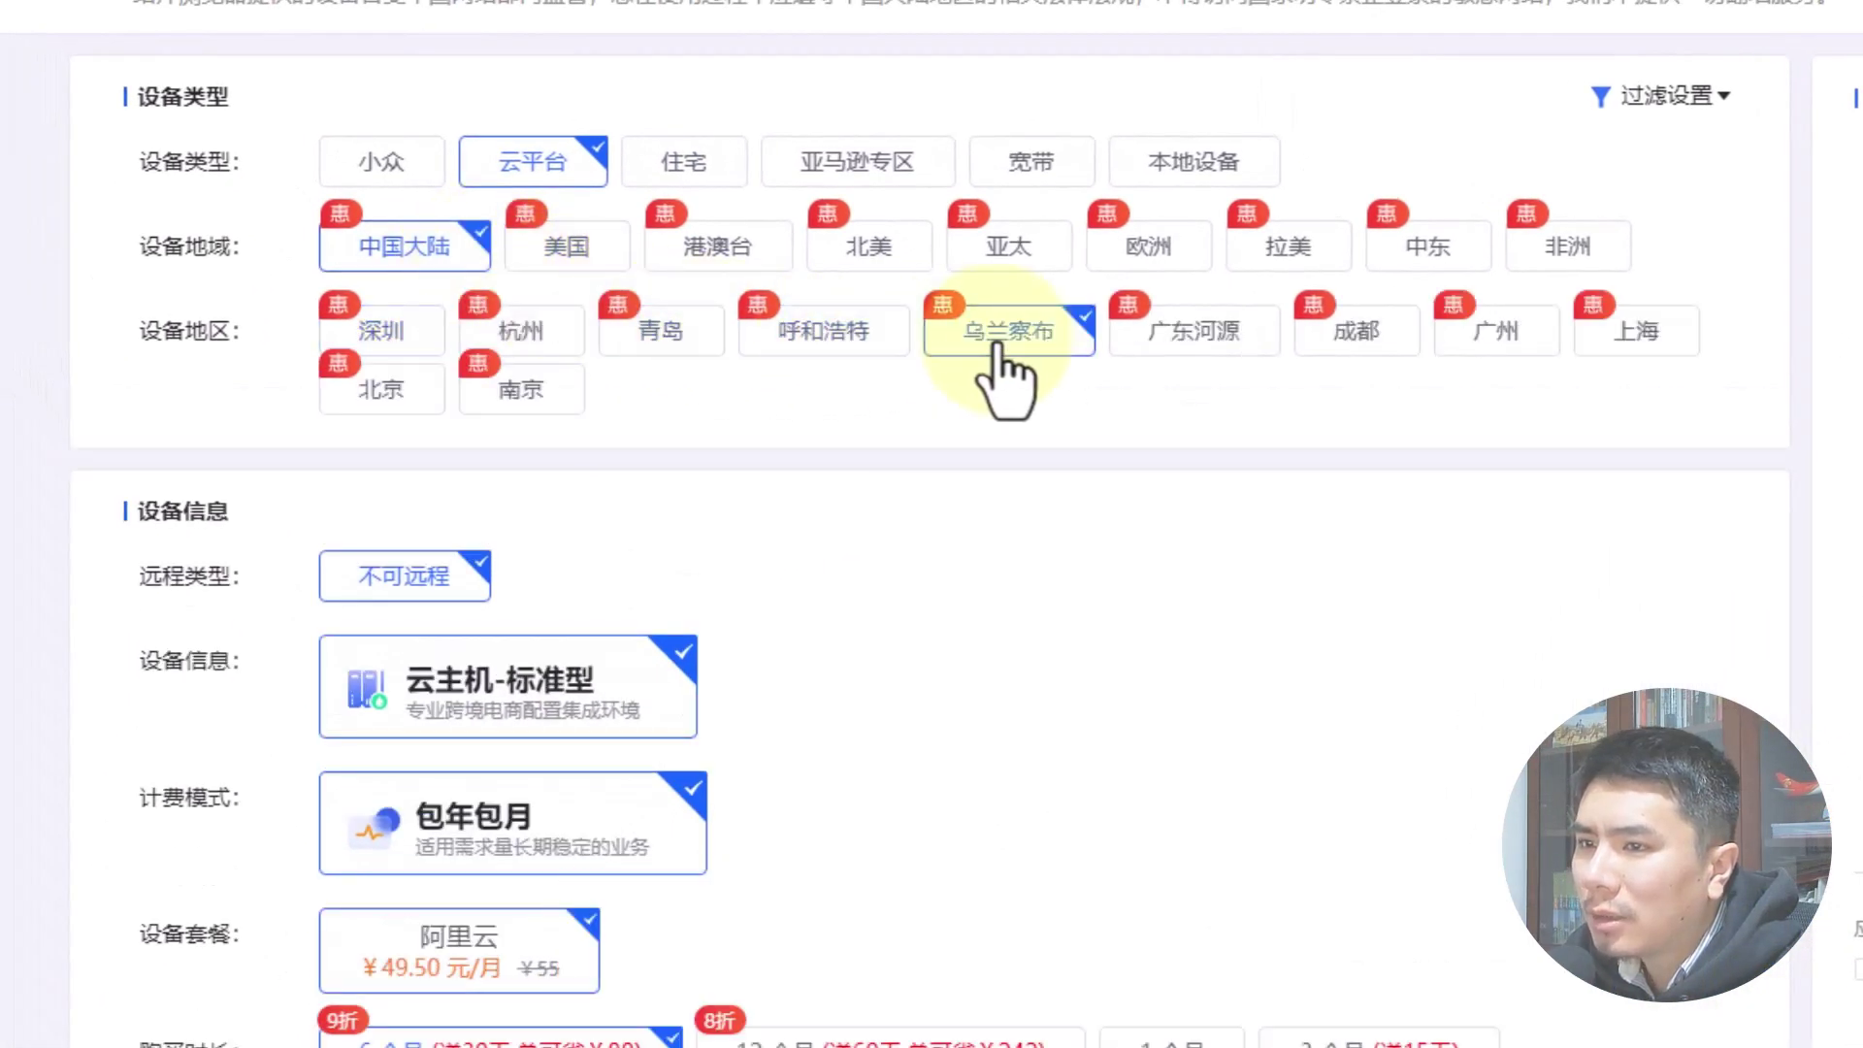
{"action": "left_click", "coordinate": [1241, 336]}
{"action": "left_click", "coordinate": [669, 340]}
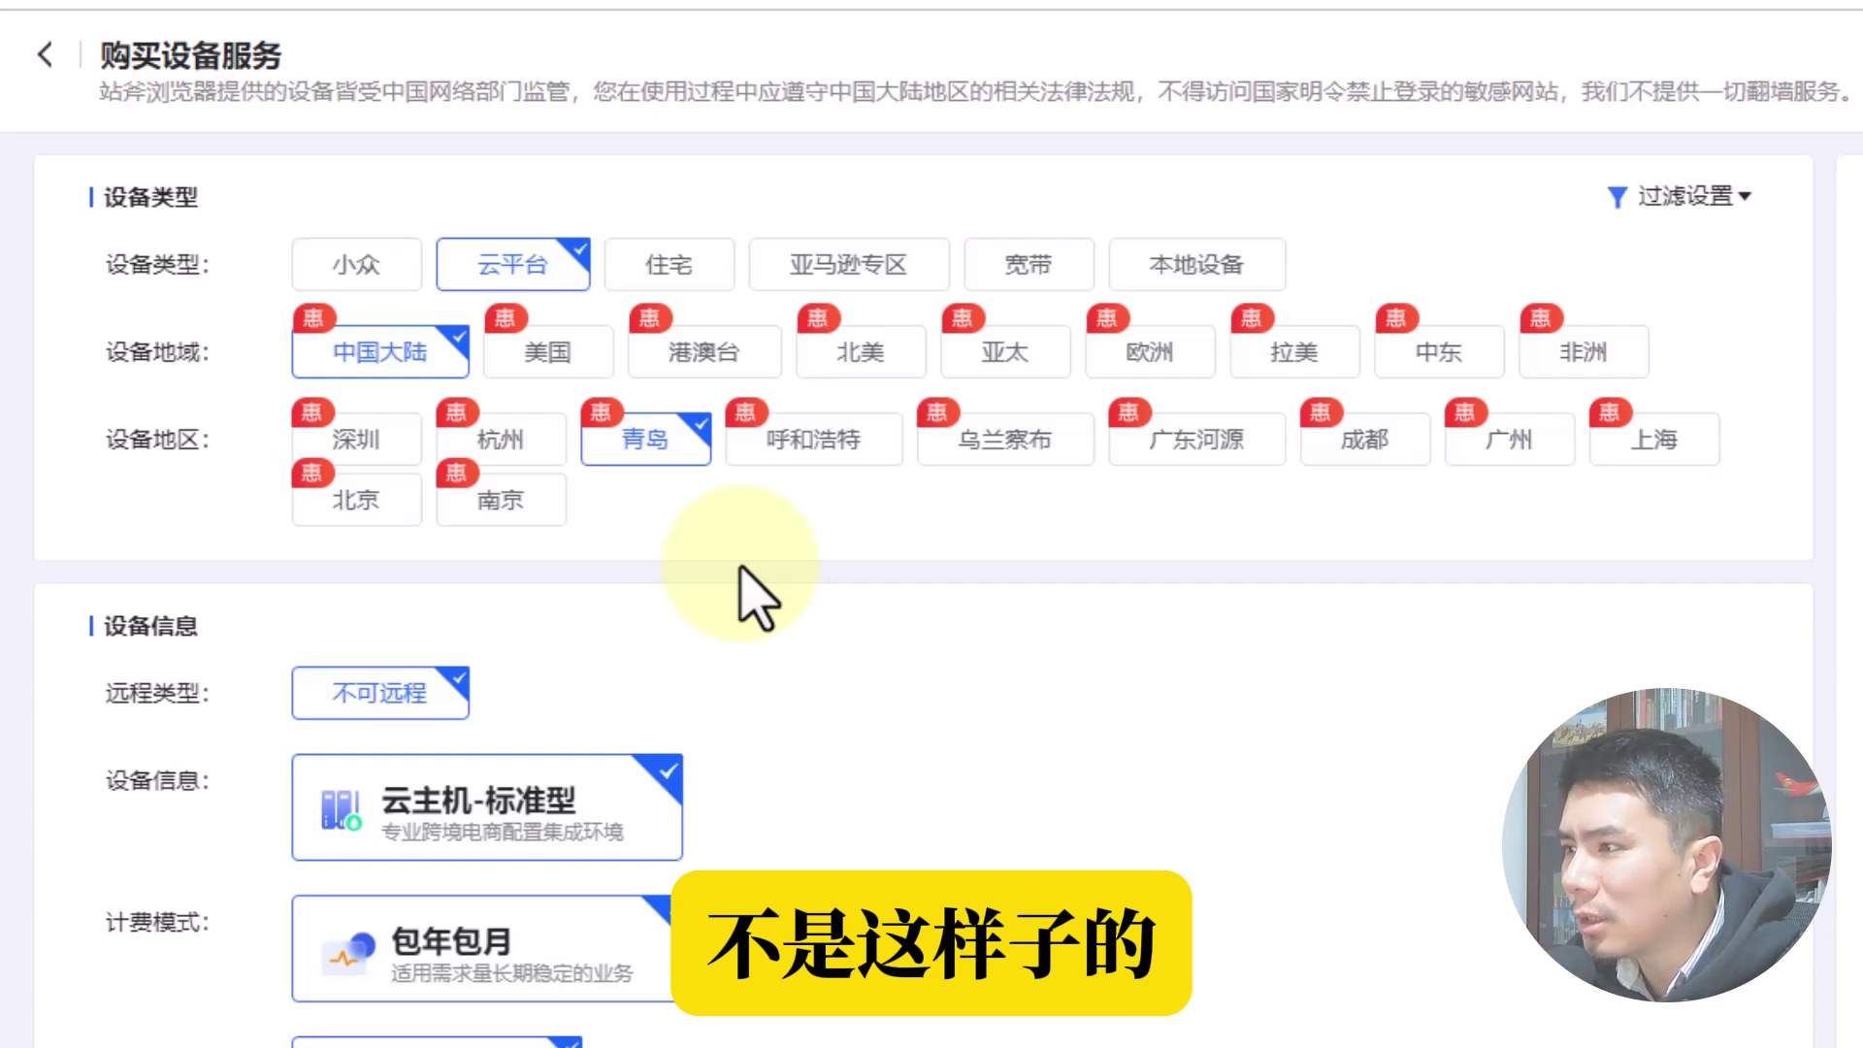
Leave the device purchase form, cancel the enterprise verification notice and open the AI assistant.
{"action": "left_click", "coordinate": [46, 56]}
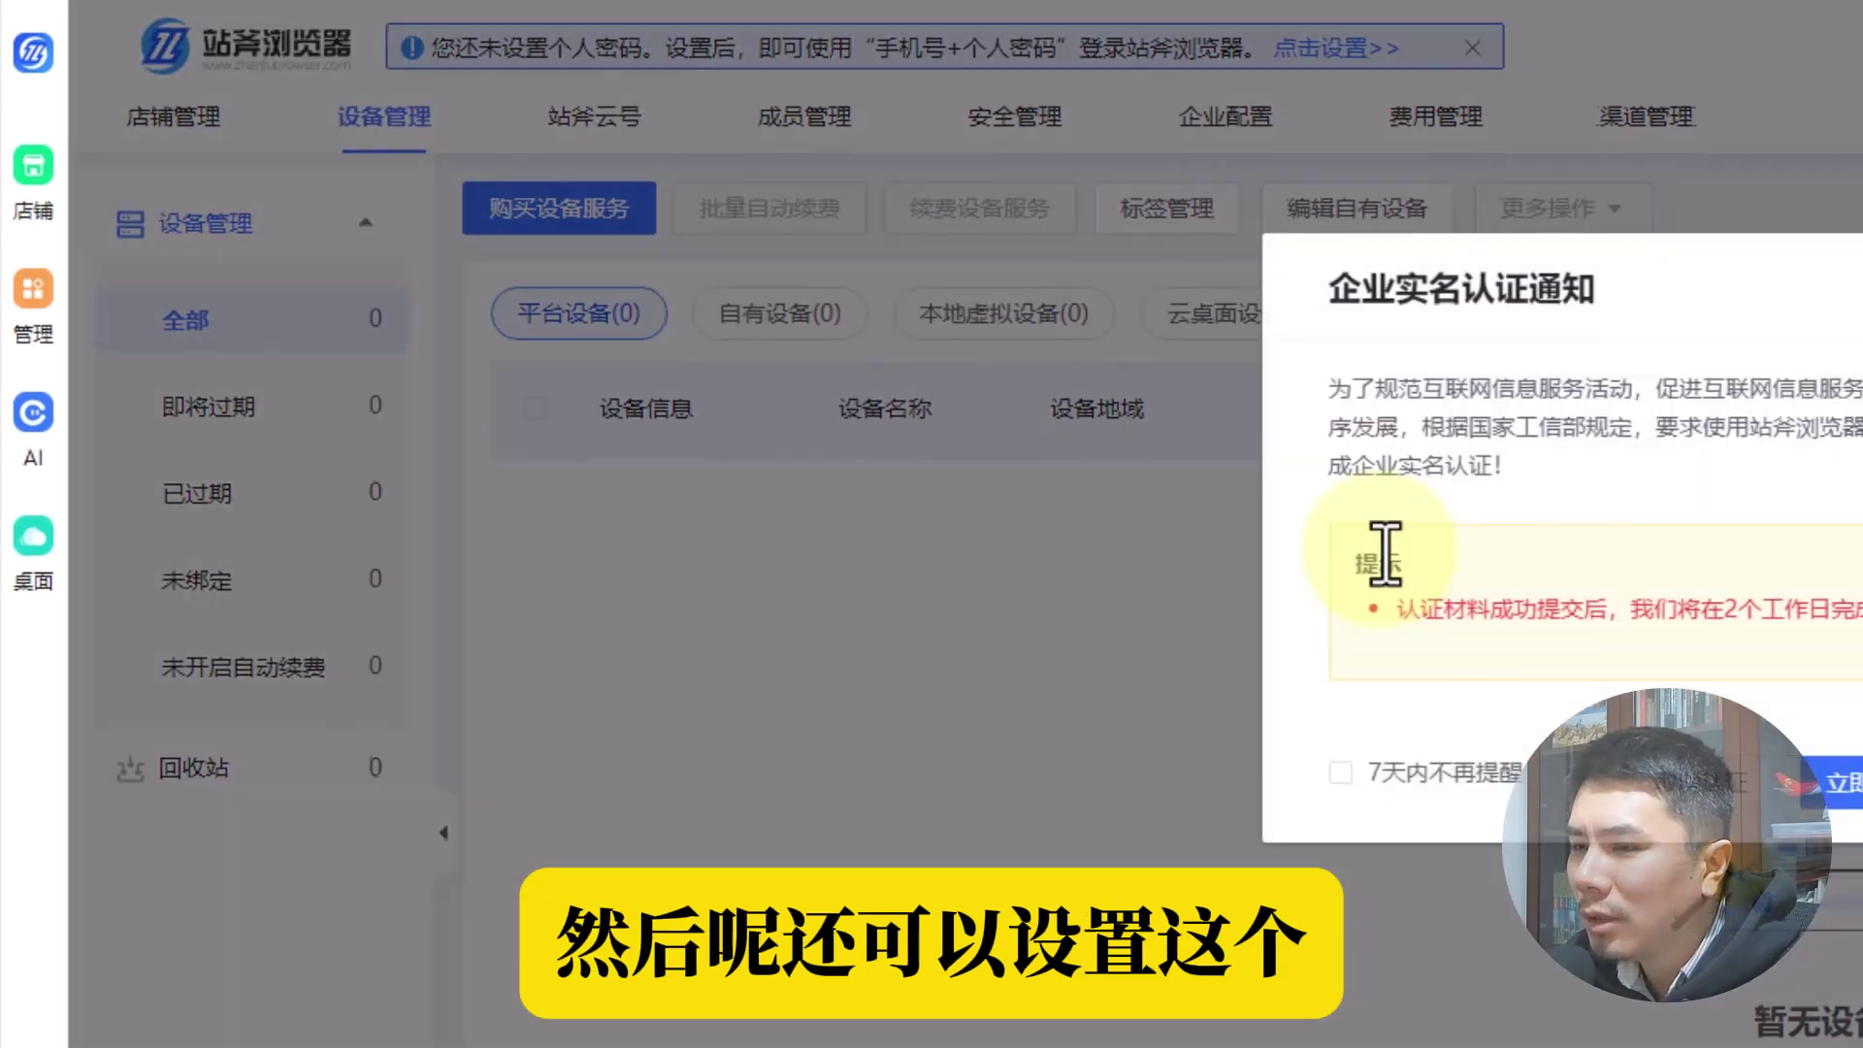
{"action": "left_click", "coordinate": [1681, 779]}
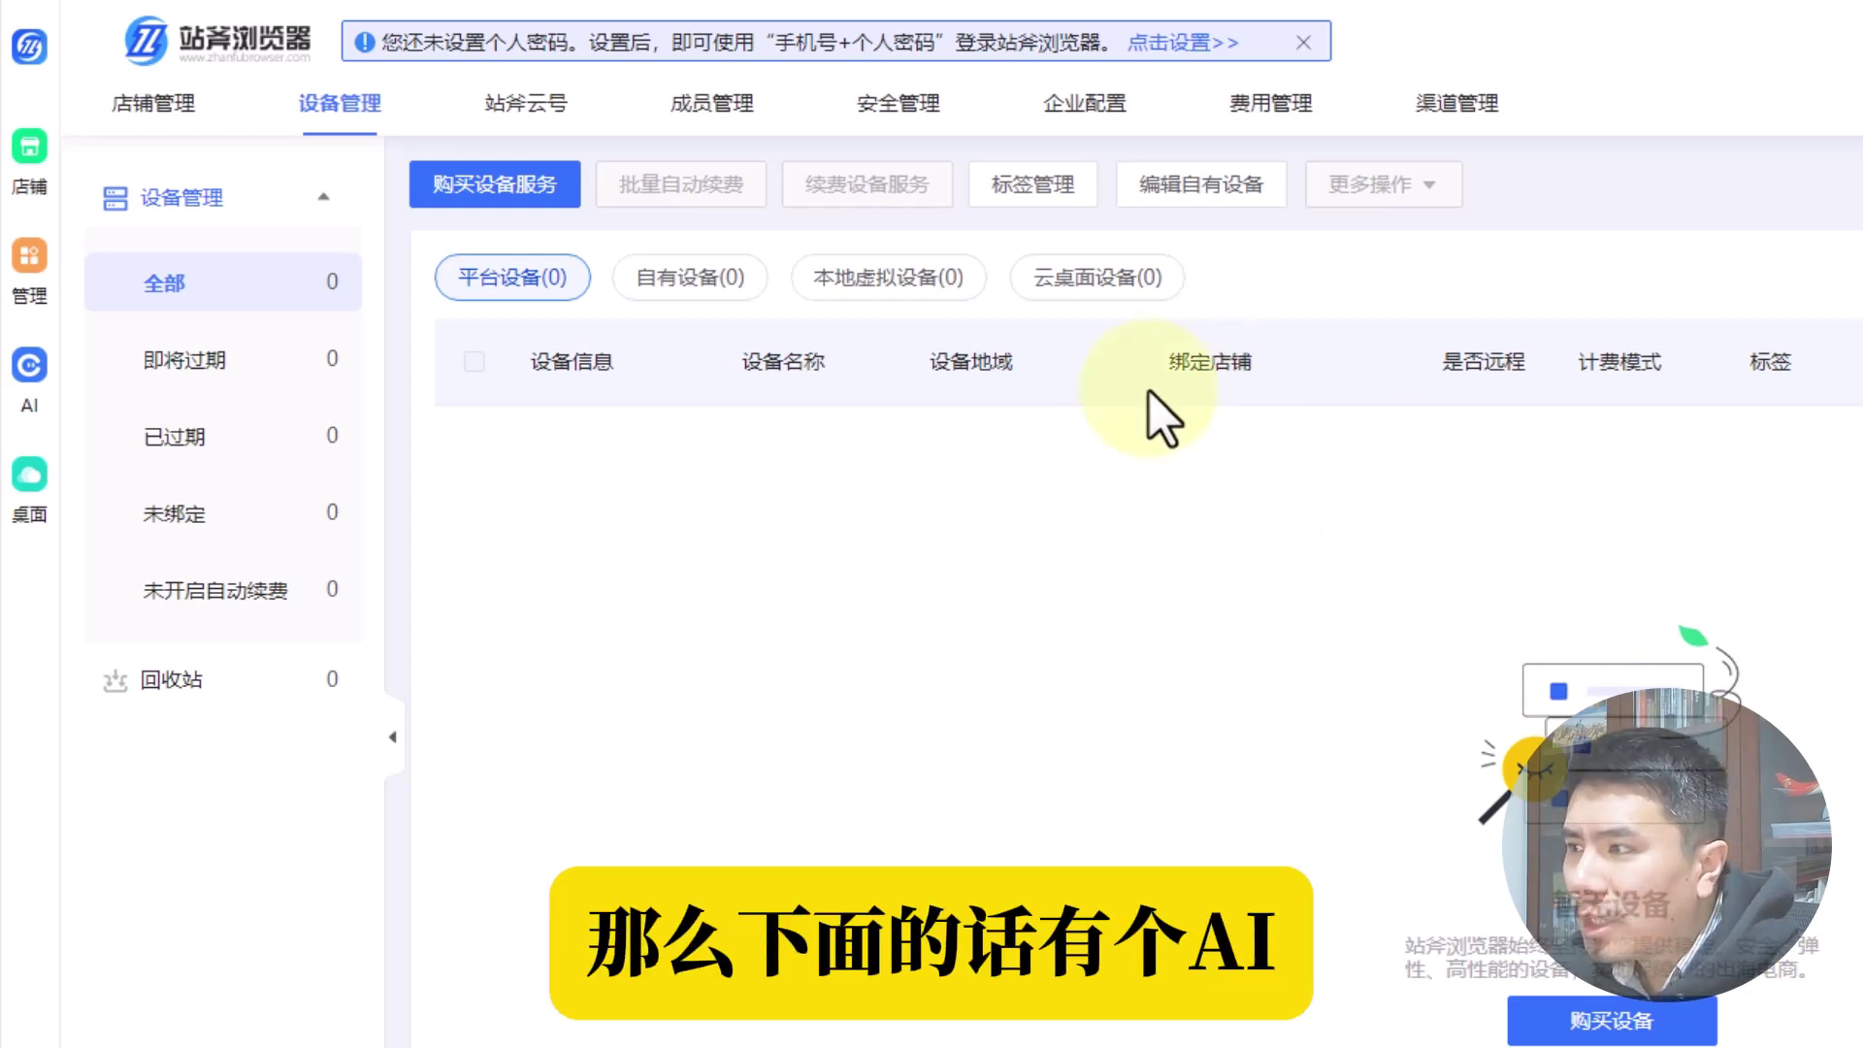
{"action": "left_click", "coordinate": [39, 369]}
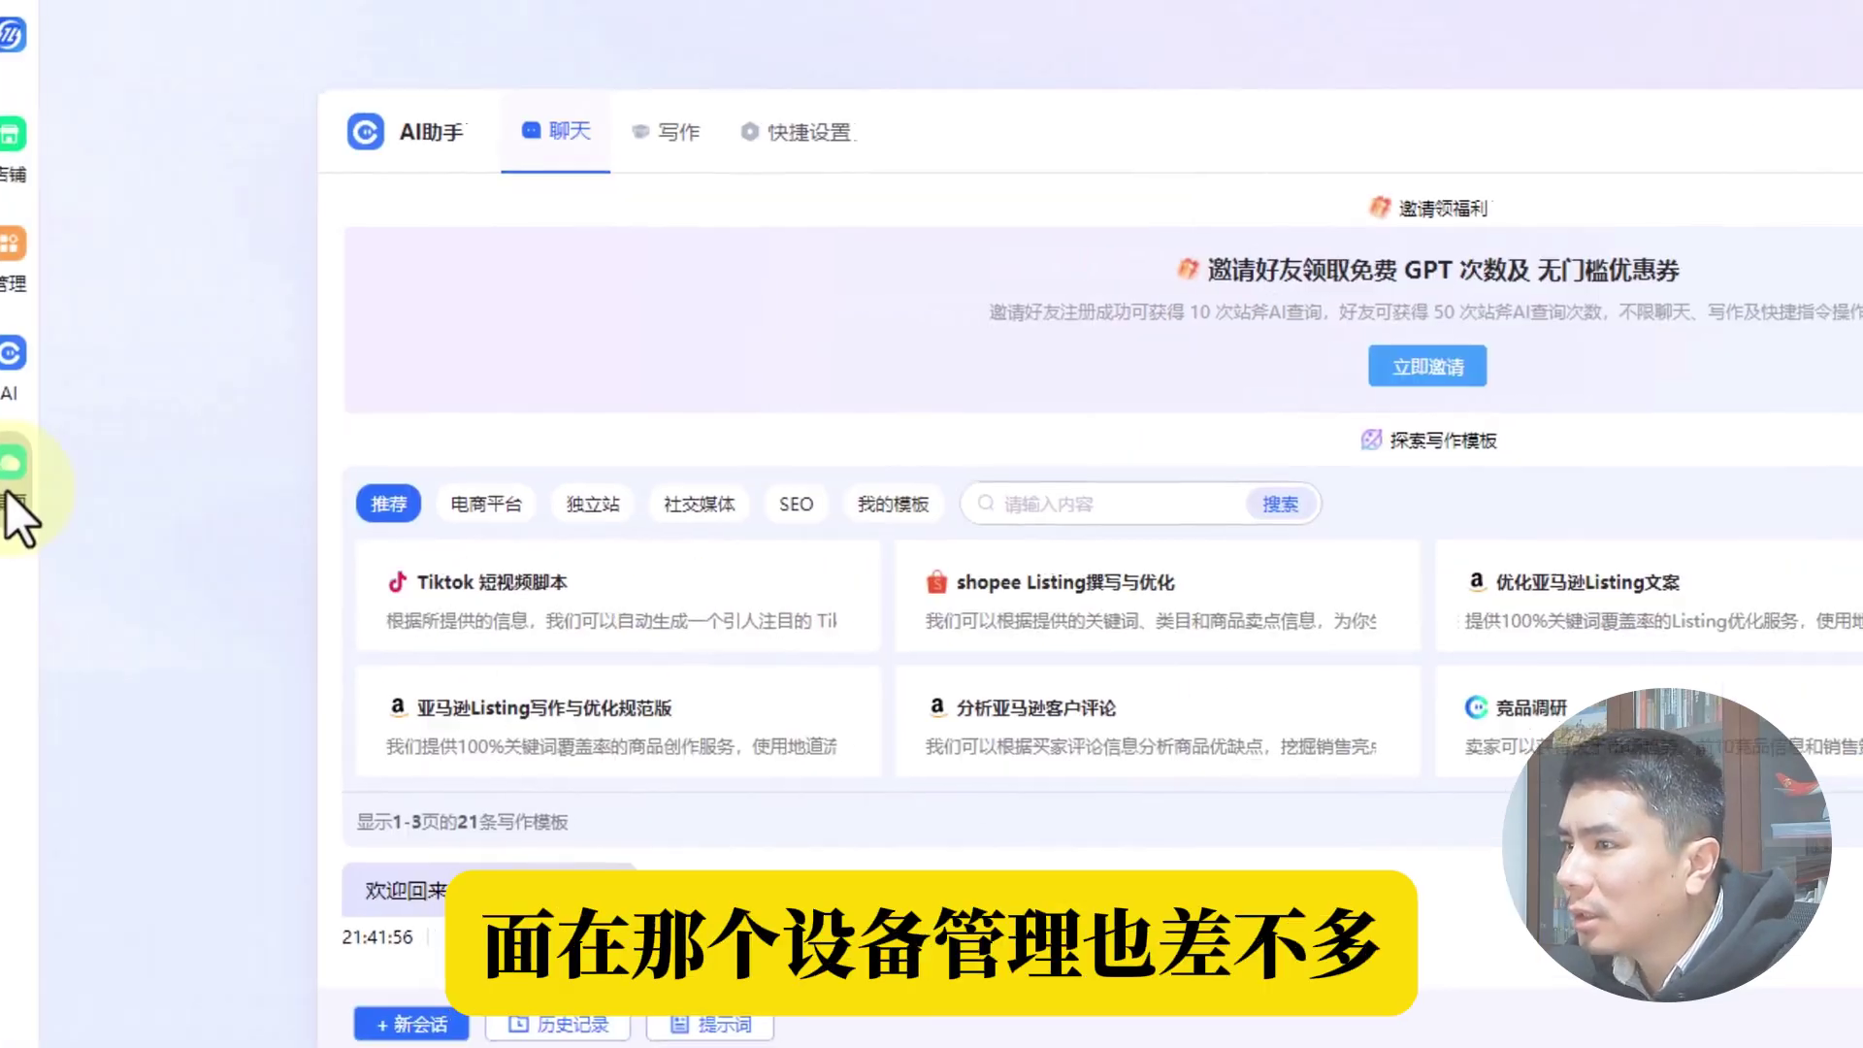
Open the cloud desktop server purchase form and compare the 云平台, 小众 and 云平台（国内限定） types.
{"action": "left_click", "coordinate": [11, 476]}
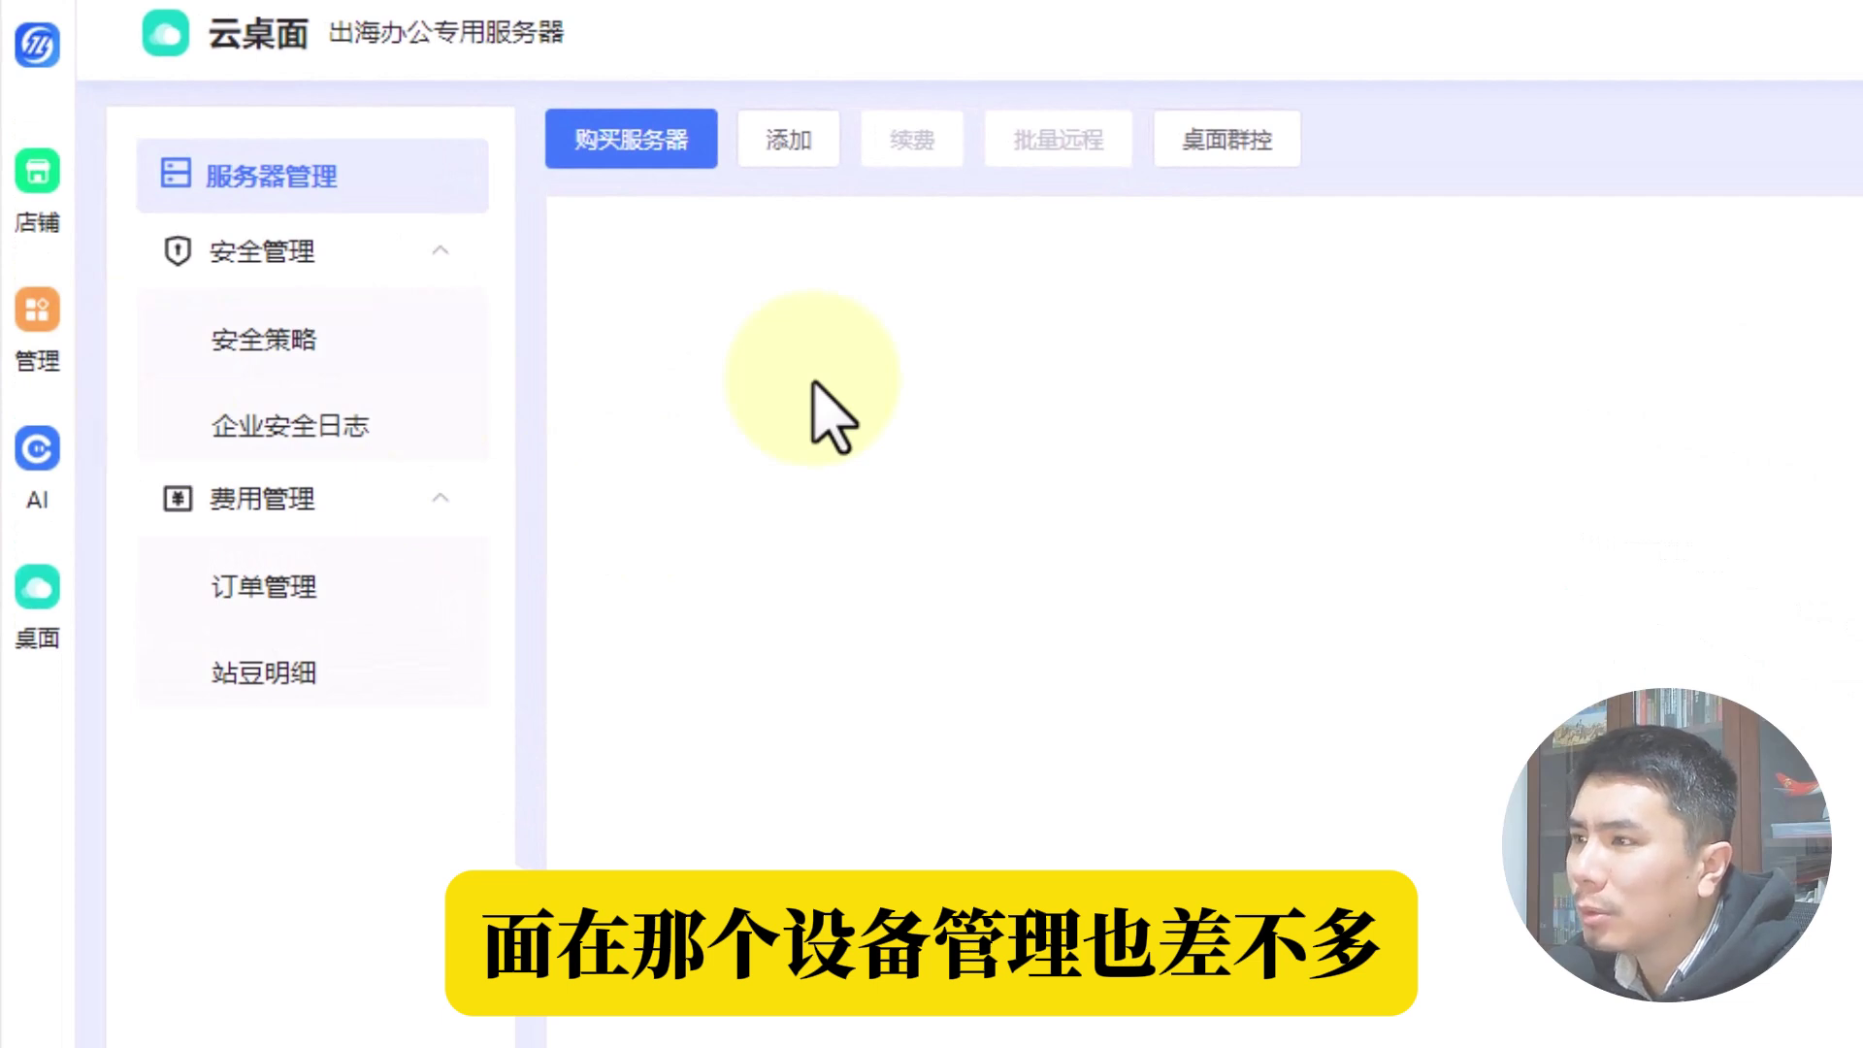
{"action": "left_click", "coordinate": [645, 157]}
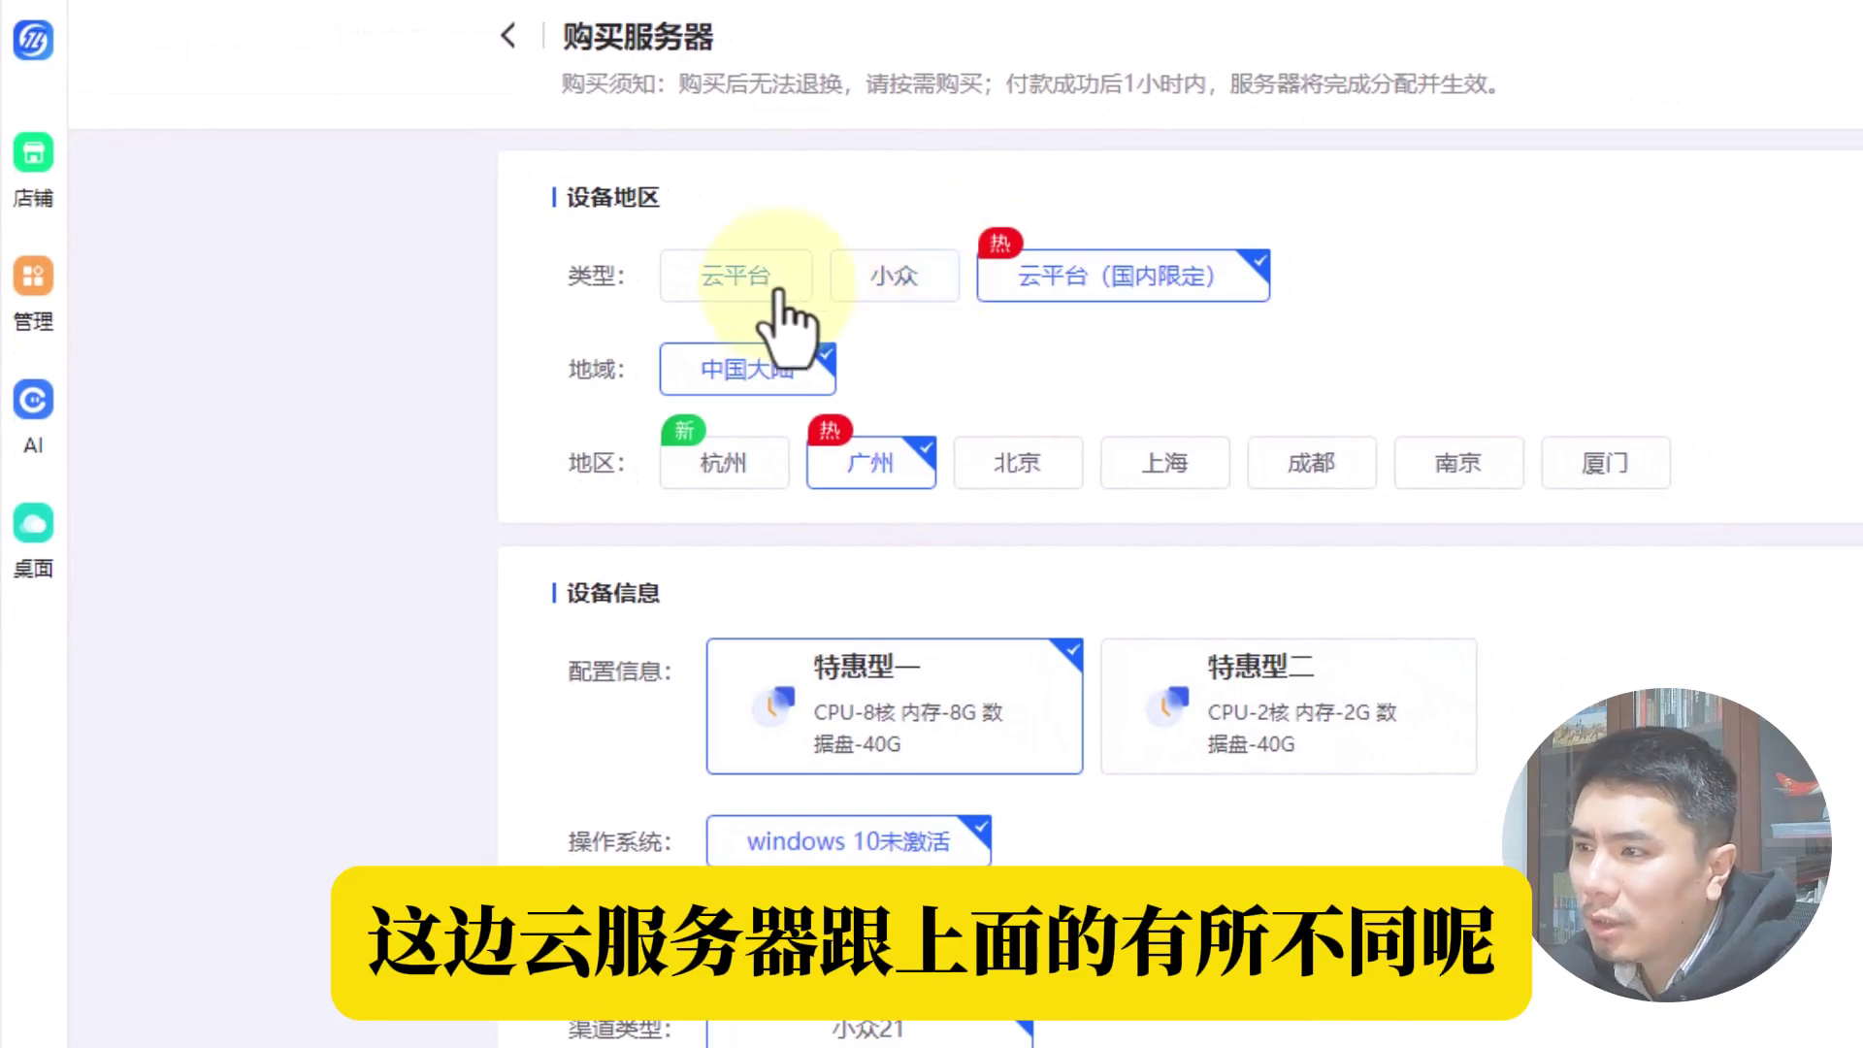
{"action": "left_click", "coordinate": [776, 293]}
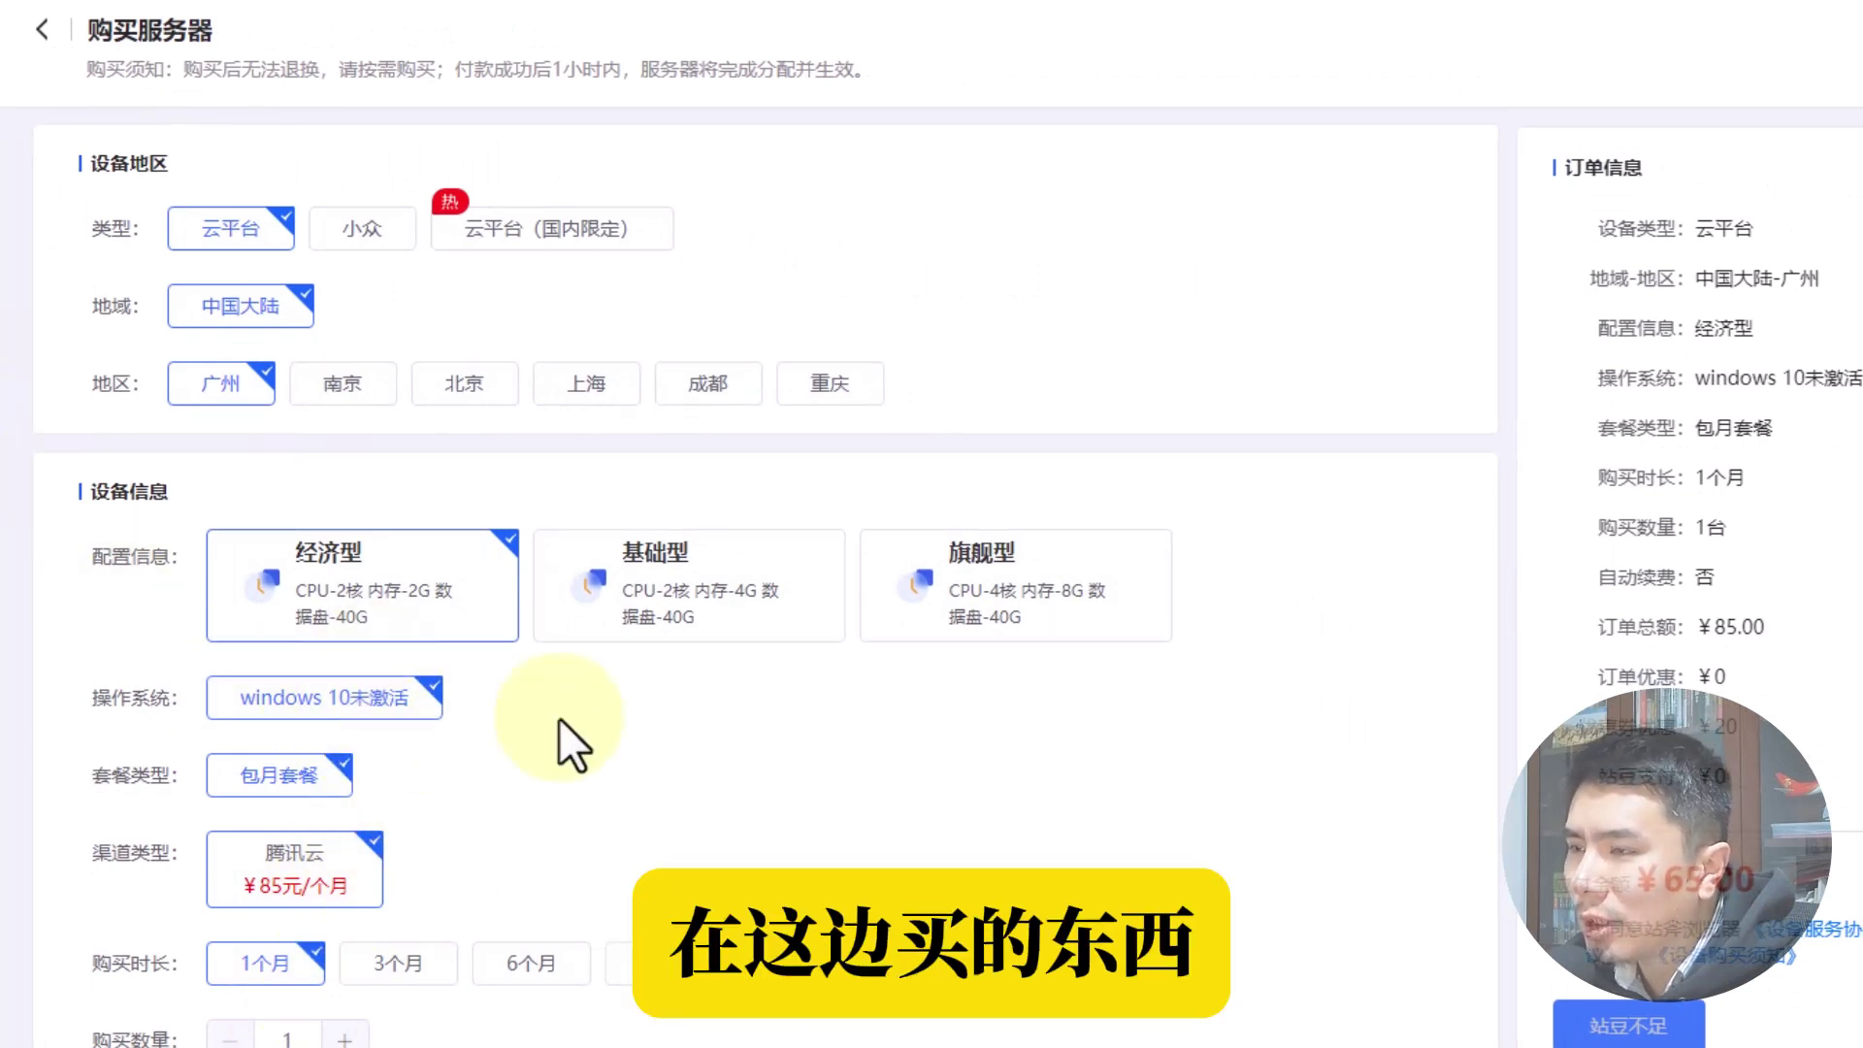
{"action": "left_click", "coordinate": [359, 243]}
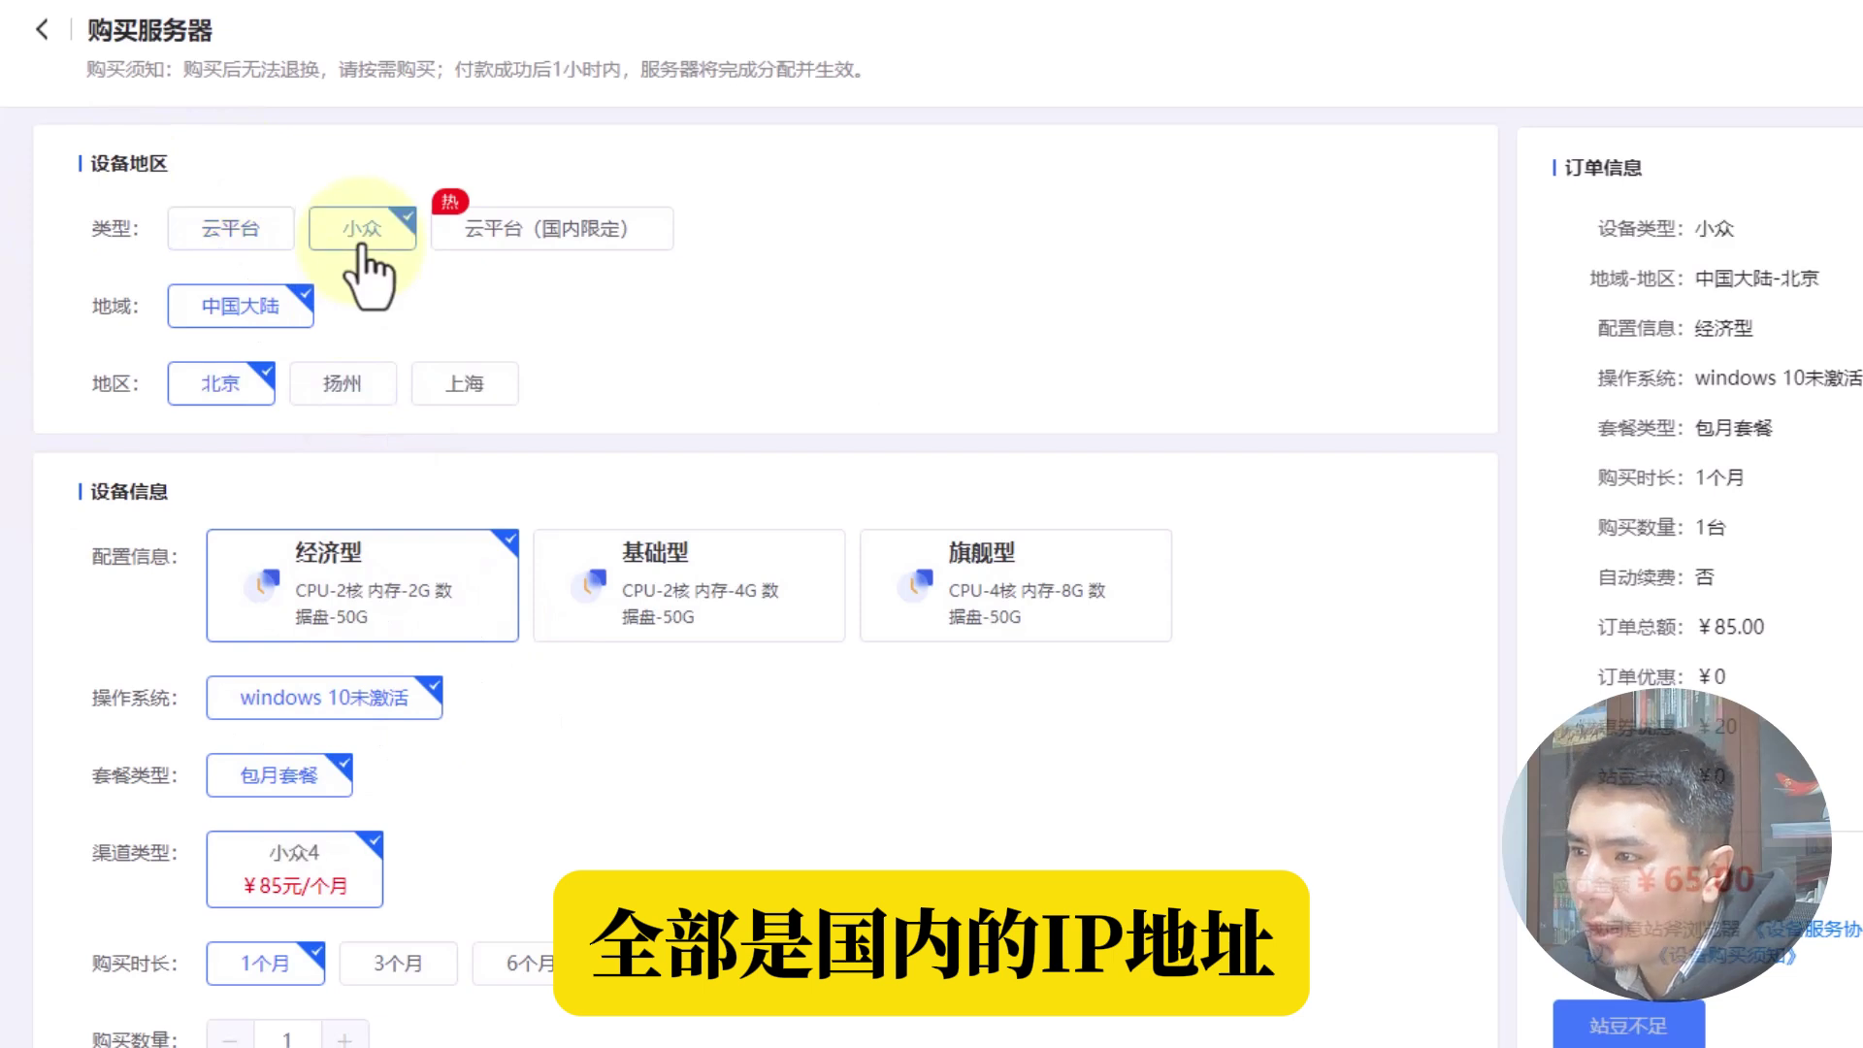
{"action": "left_click", "coordinate": [514, 244]}
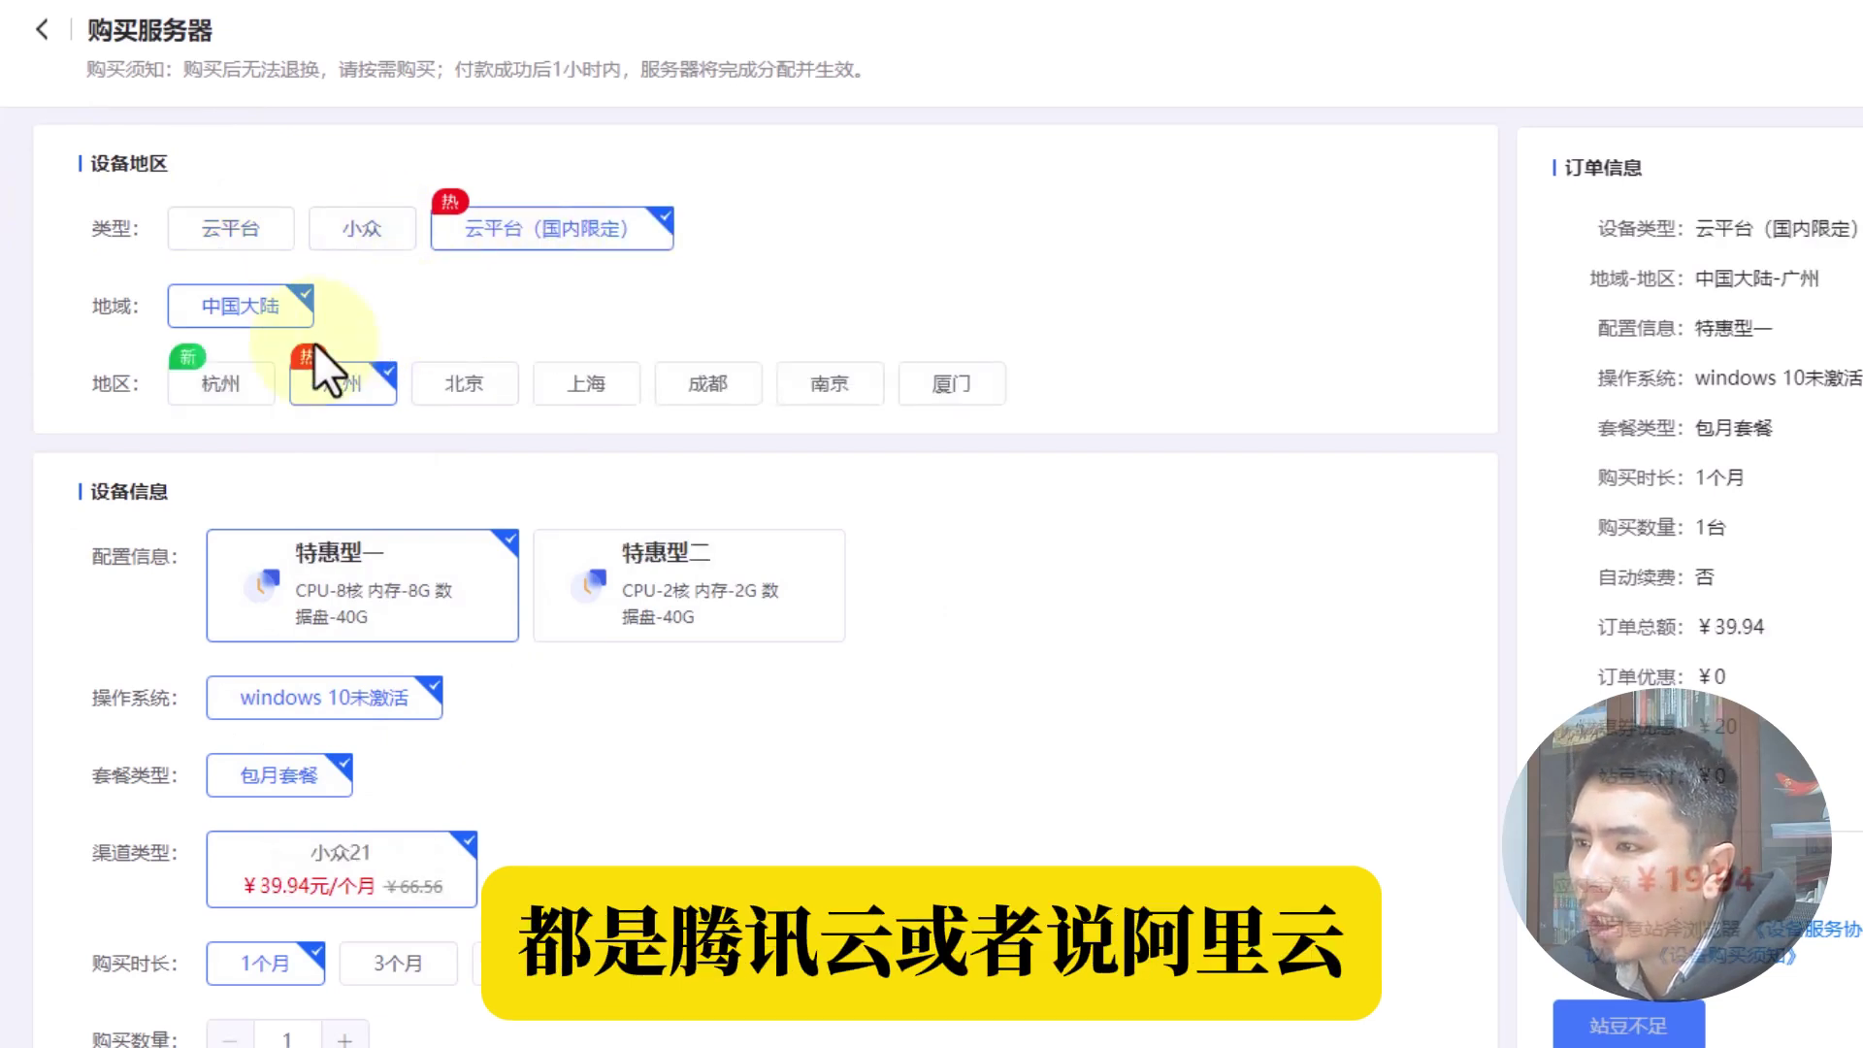
Compare the 北京, 上海 and 杭州 areas for the 云平台（国内限定） server type.
{"action": "left_click", "coordinate": [506, 389]}
{"action": "left_click", "coordinate": [616, 386]}
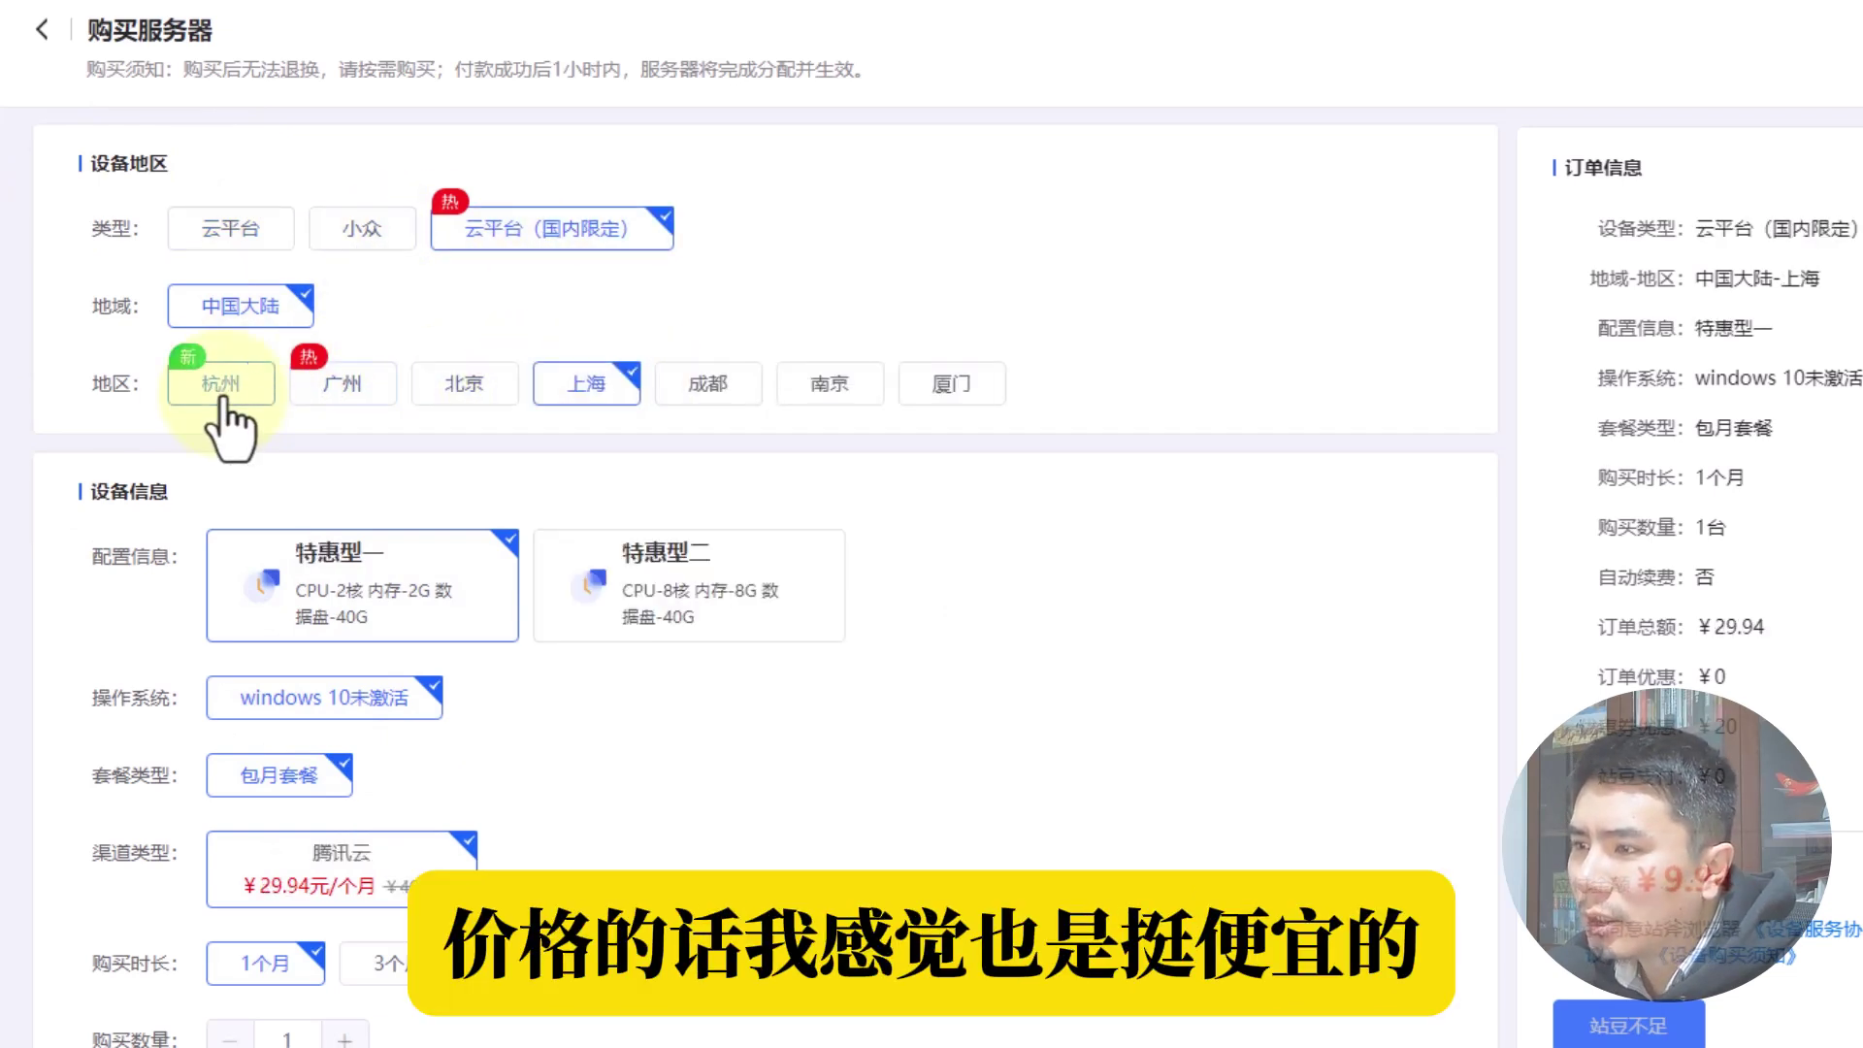
{"action": "left_click", "coordinate": [222, 413]}
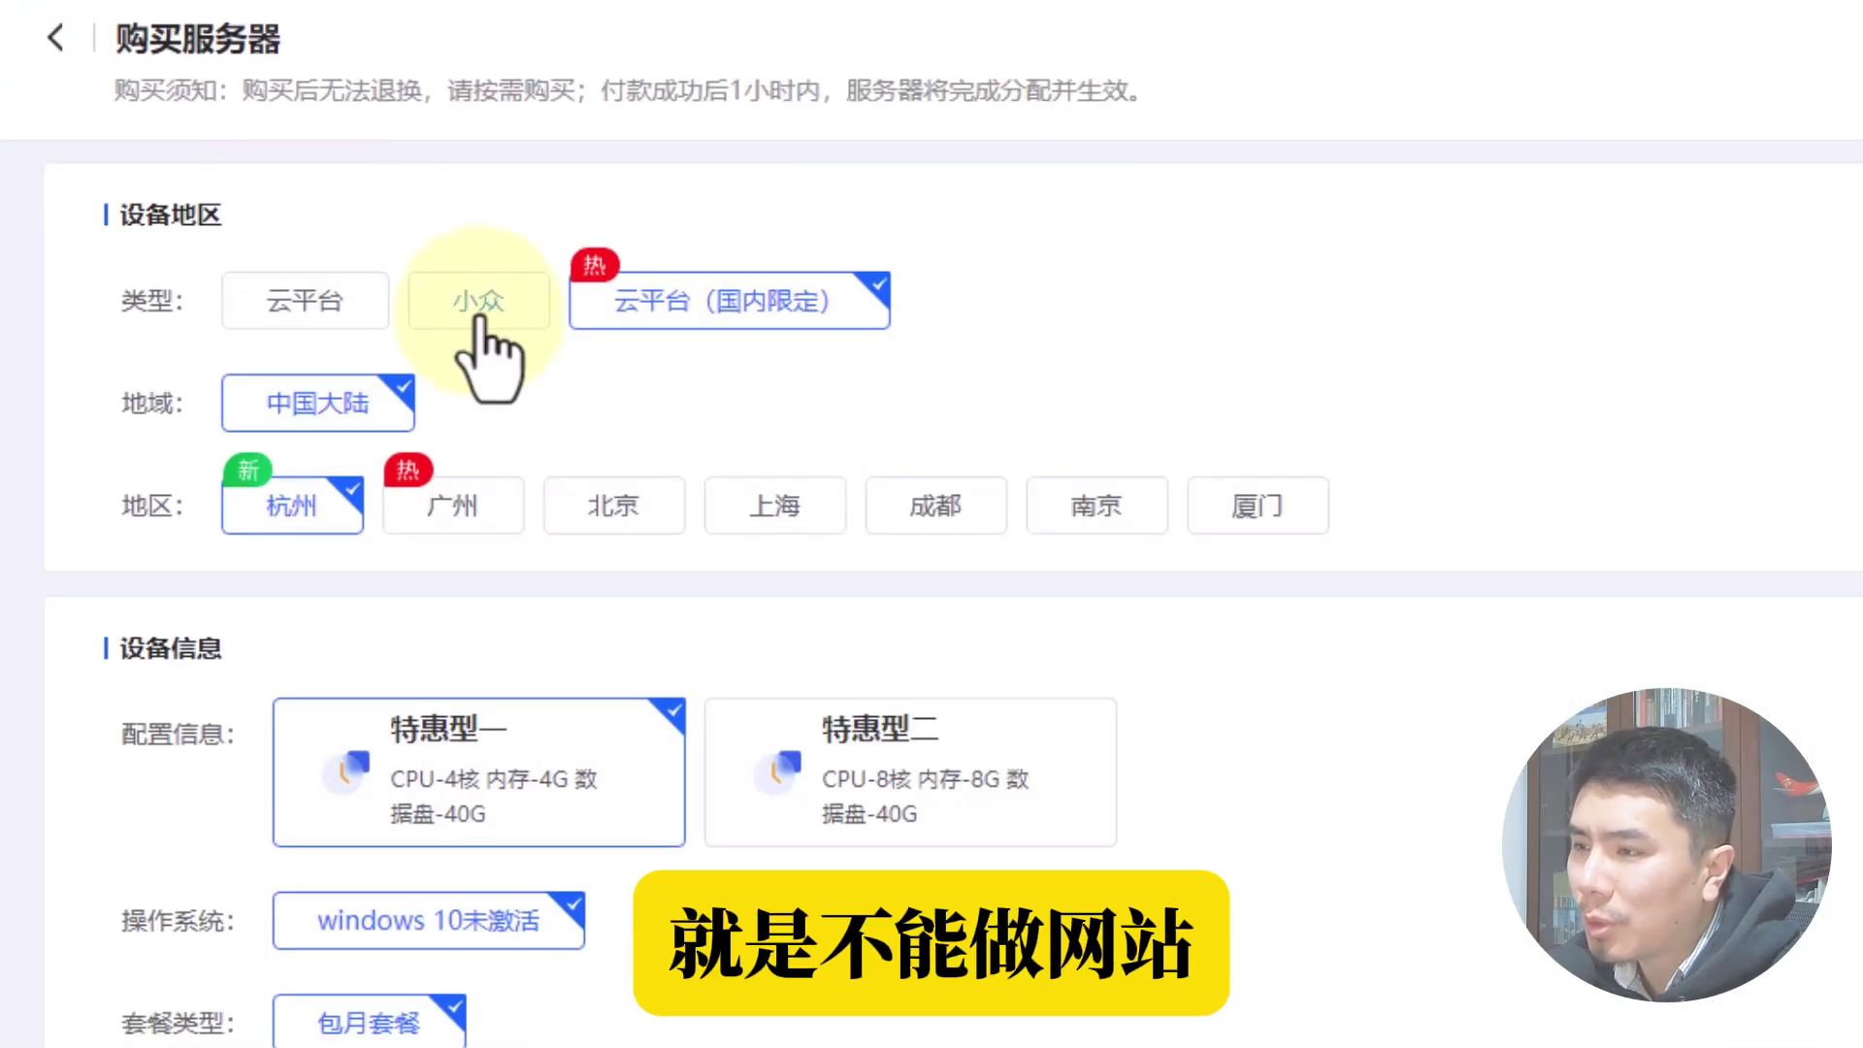
Open the 站斧云号 section of the management area.
{"action": "left_click", "coordinate": [345, 313]}
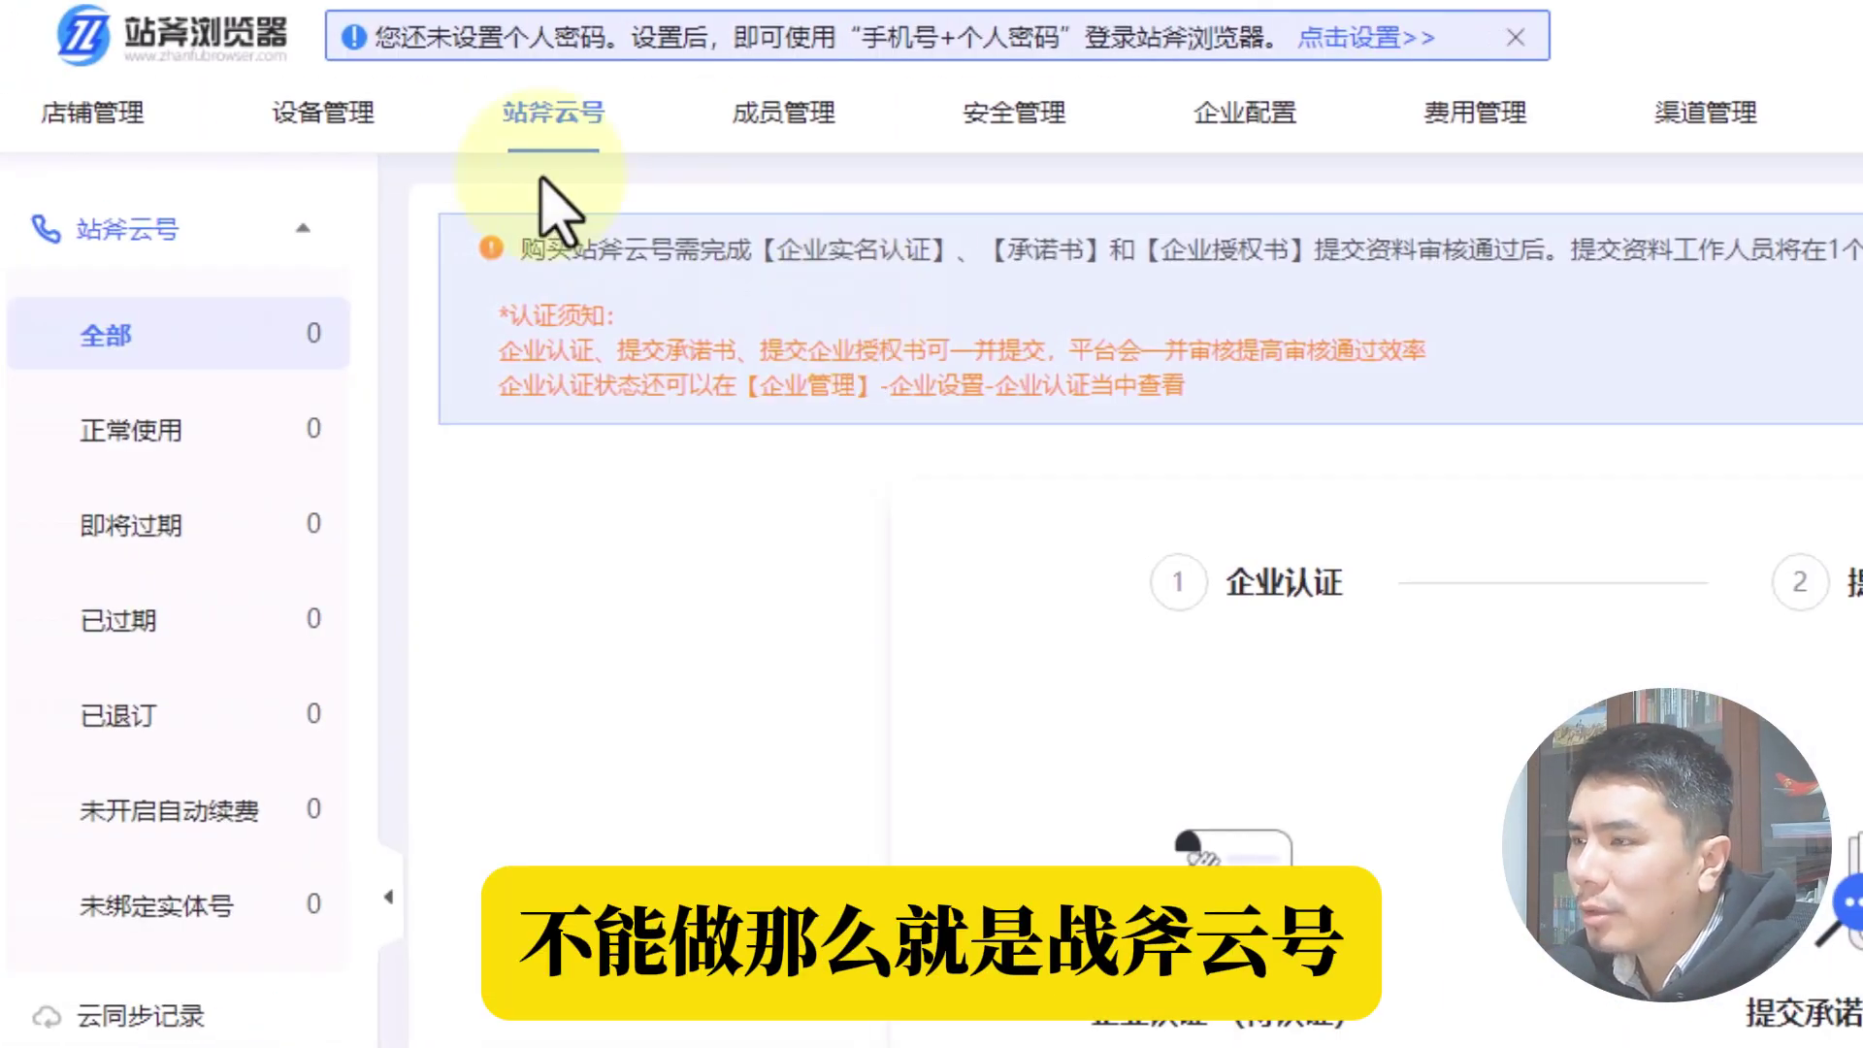